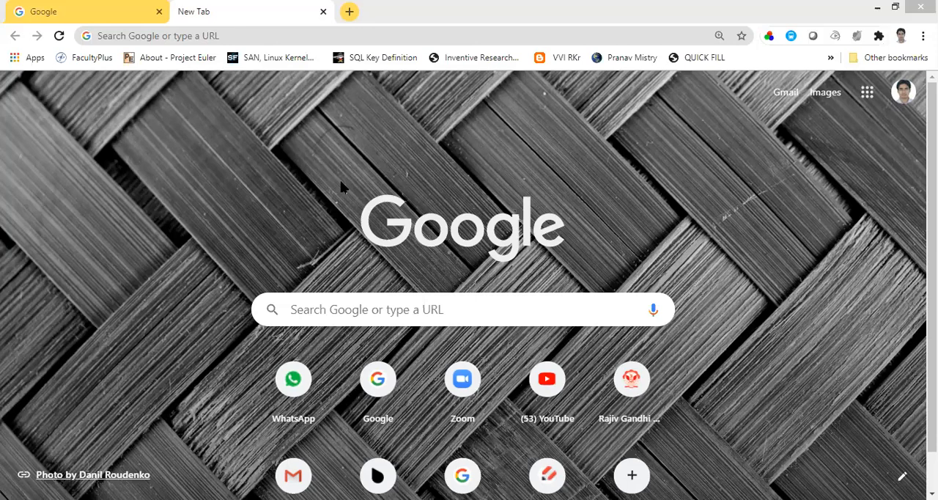
# Step: Go to Google Forms through Google Docs and create a blank form
pyautogui.click(119, 11)
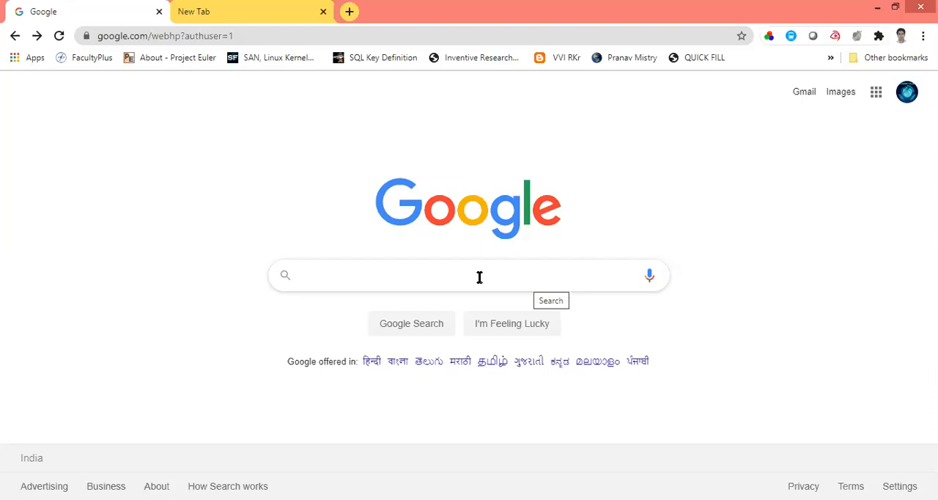
pyautogui.click(876, 95)
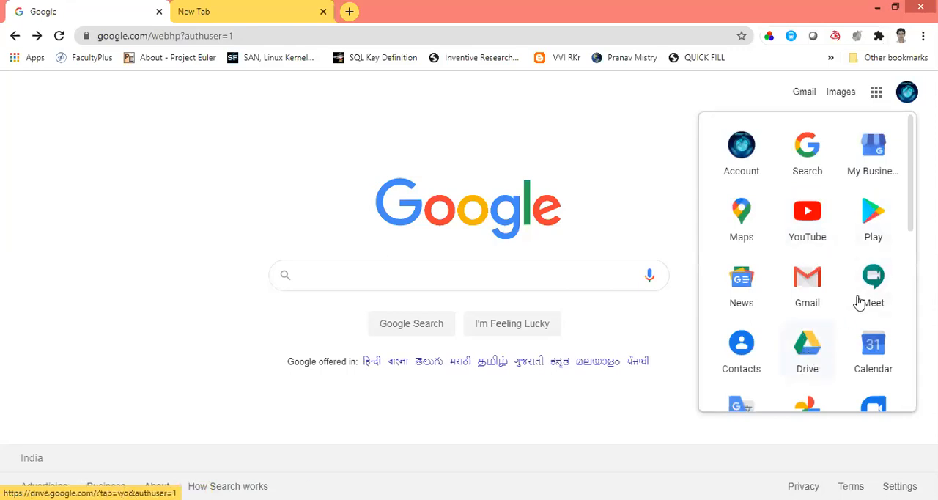
pyautogui.moveTo(913, 220); pyautogui.dragTo(911, 346)
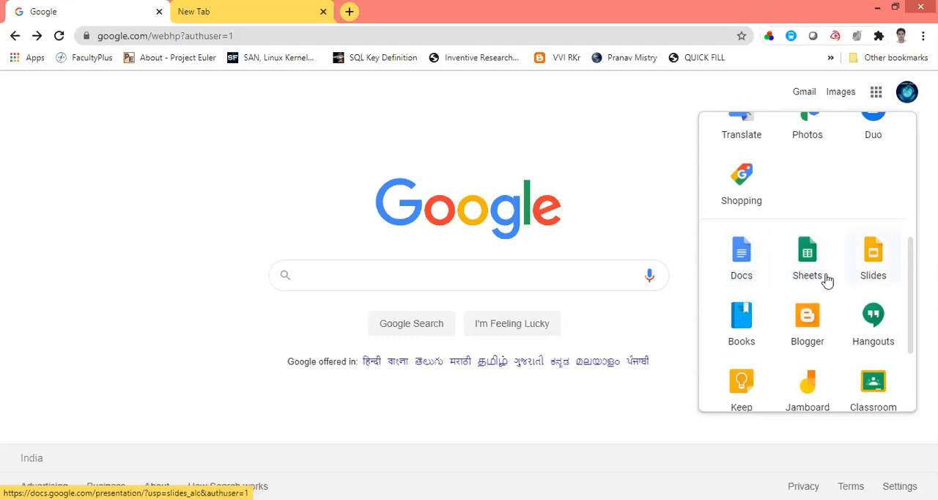
pyautogui.click(742, 261)
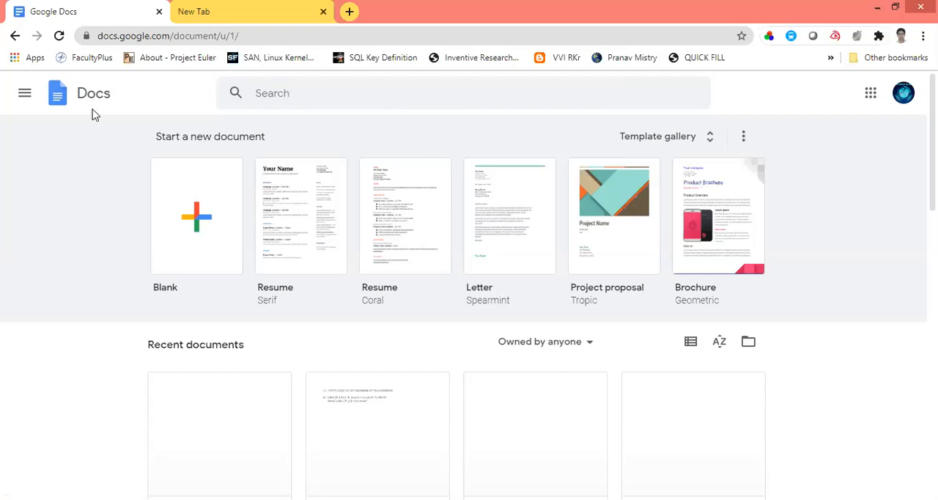
pyautogui.click(25, 95)
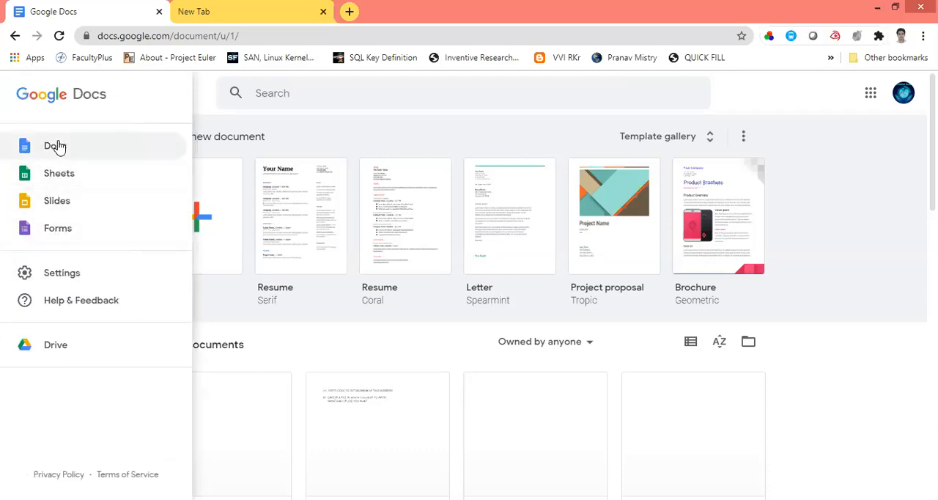
pyautogui.click(61, 231)
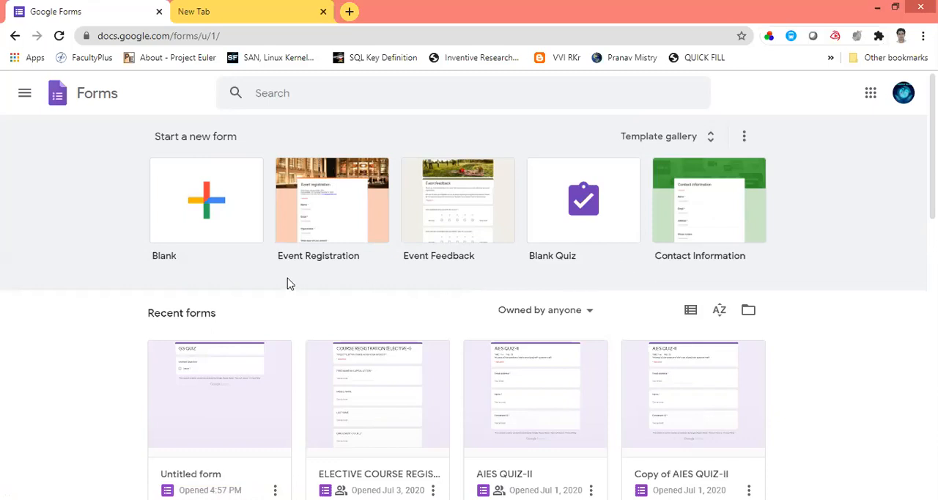
pyautogui.click(208, 207)
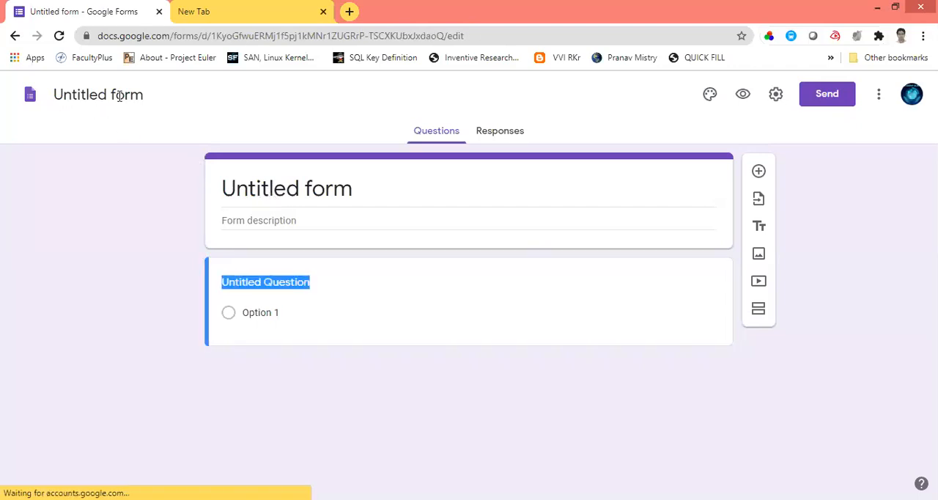
# Step: Title the form "GS QUIZ" and give the form file the same name
pyautogui.click(353, 191)
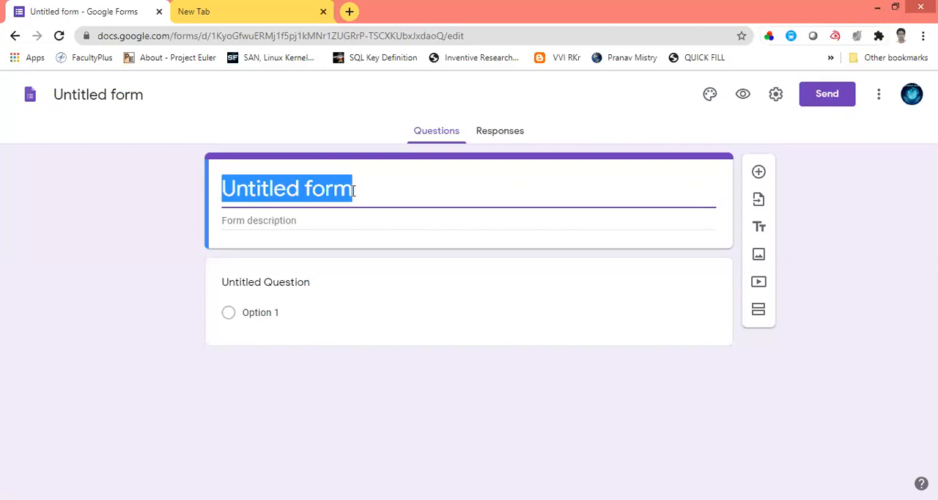
pyautogui.write('GS')
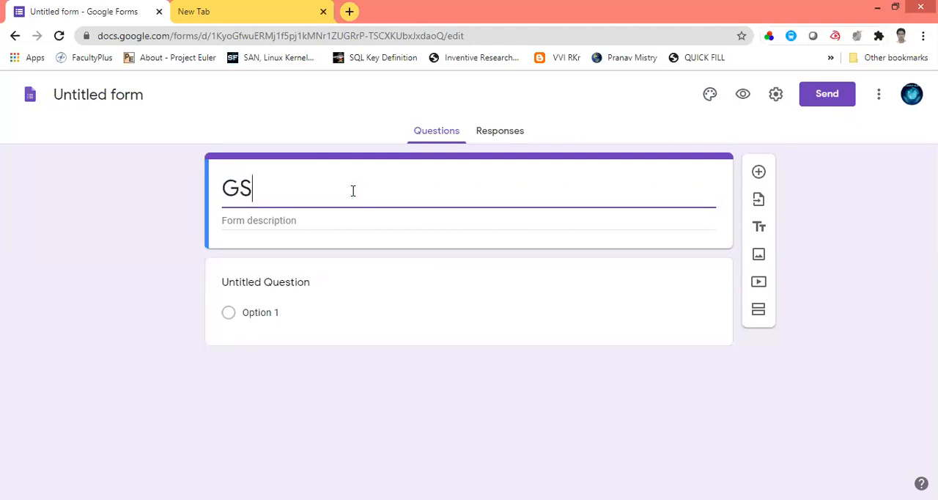
pyautogui.write(' QUIZ')
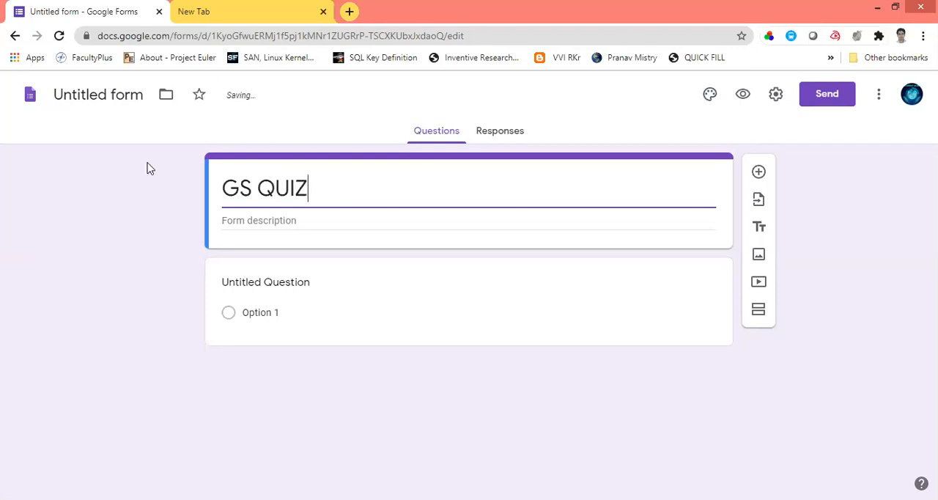
pyautogui.click(110, 97)
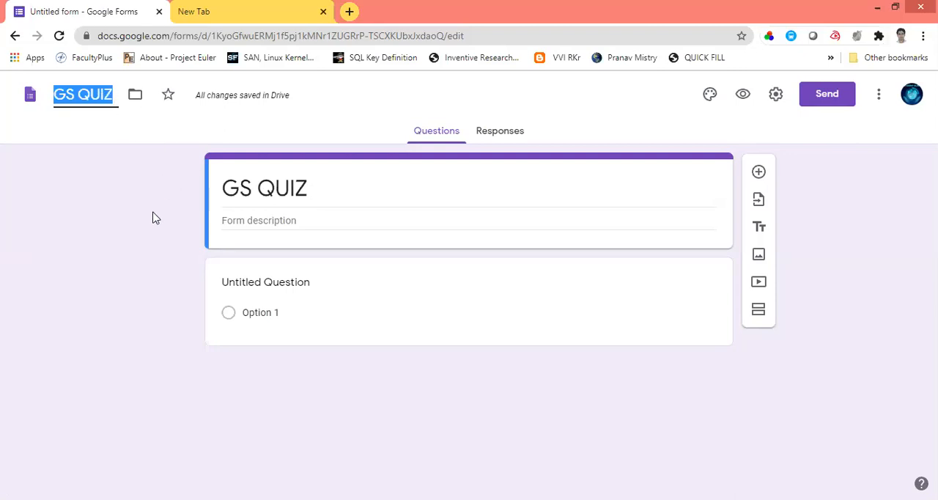
# Step: Rename the untitled question as "NAME:" and set its type to Short answer
pyautogui.click(302, 287)
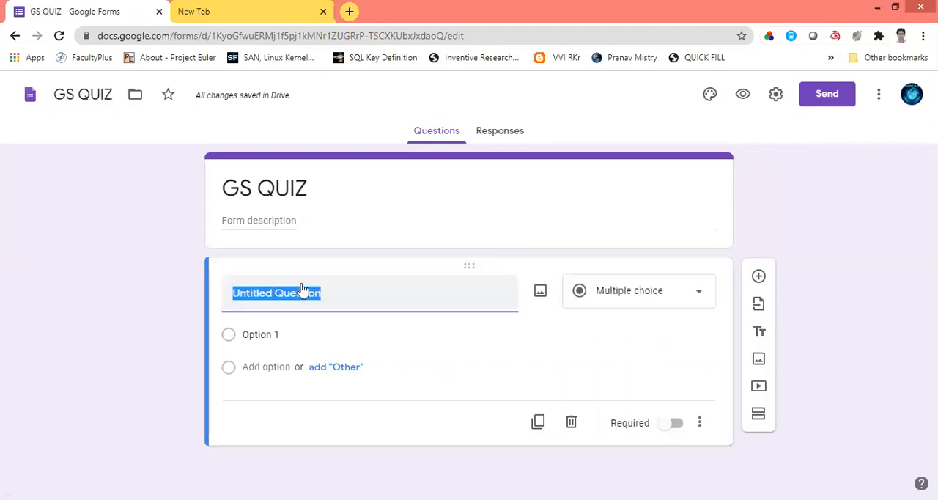
pyautogui.write('NAME:')
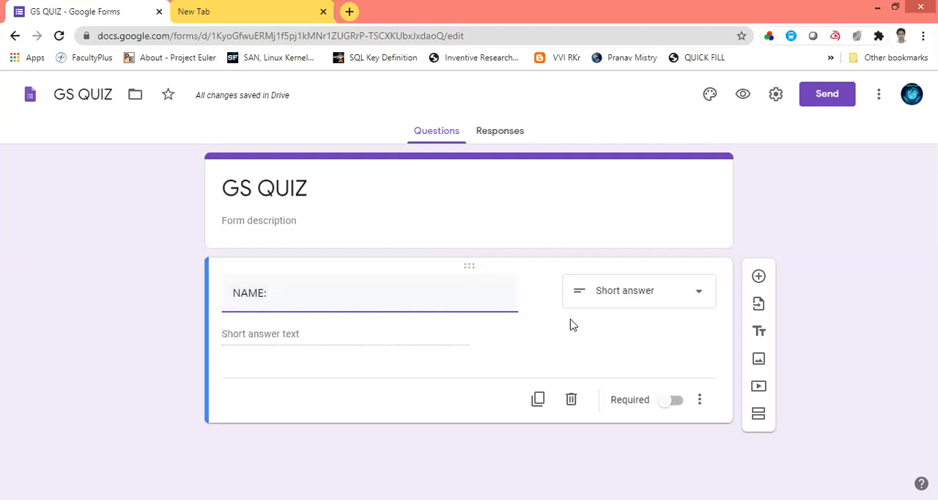
pyautogui.click(702, 294)
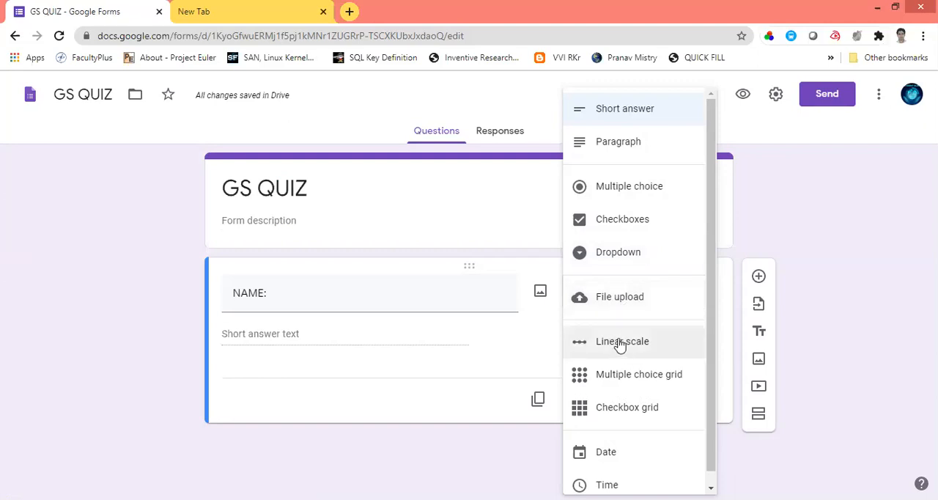
pyautogui.click(622, 117)
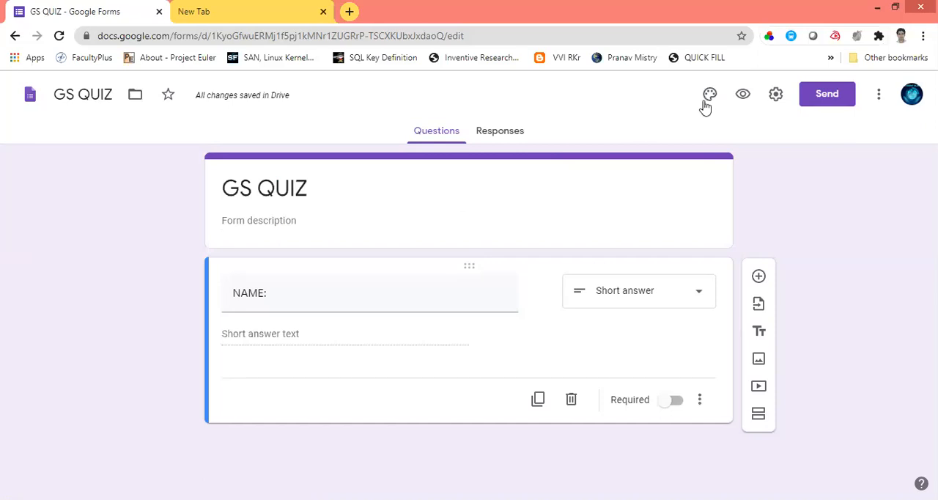
# Step: Preview the form to check the NAME: answer field, then close the preview and the spare new tab
pyautogui.click(744, 96)
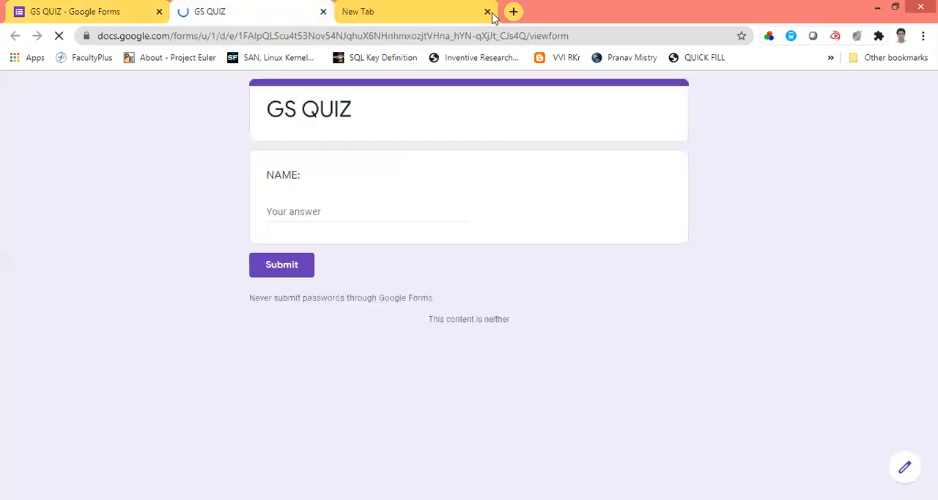
pyautogui.click(488, 12)
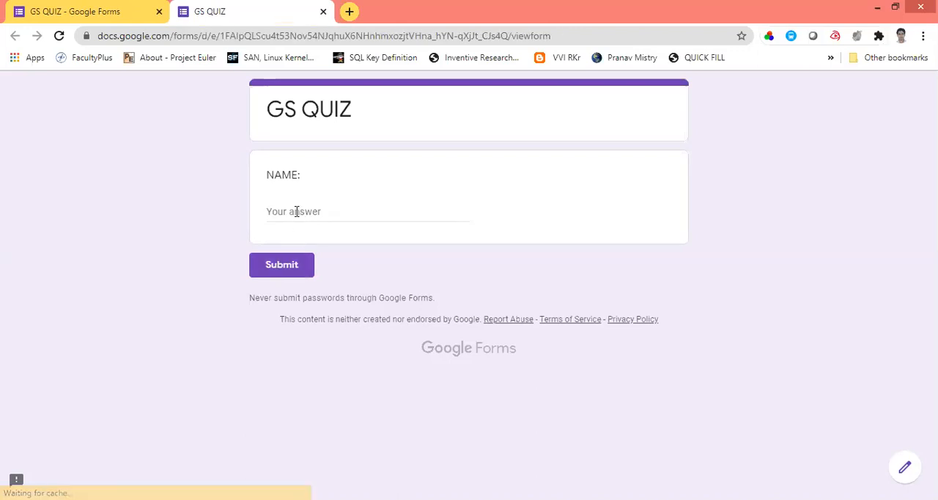
pyautogui.click(296, 211)
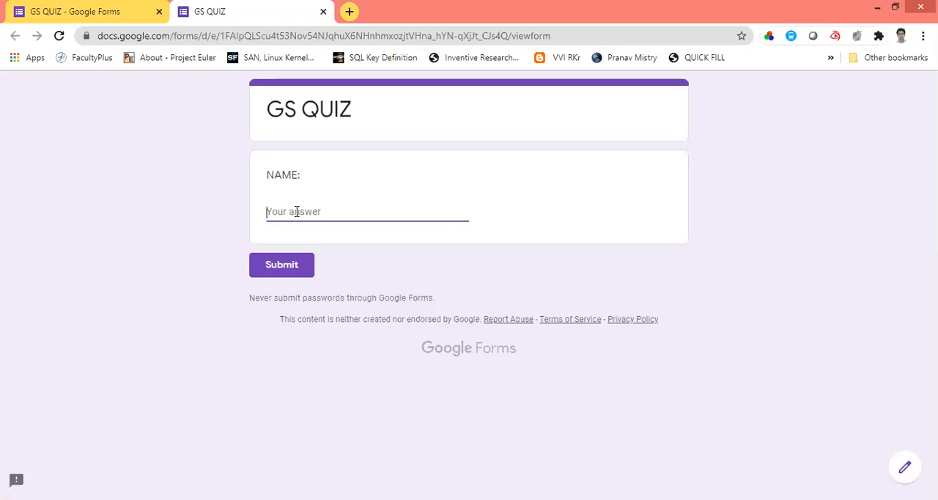
pyautogui.click(324, 12)
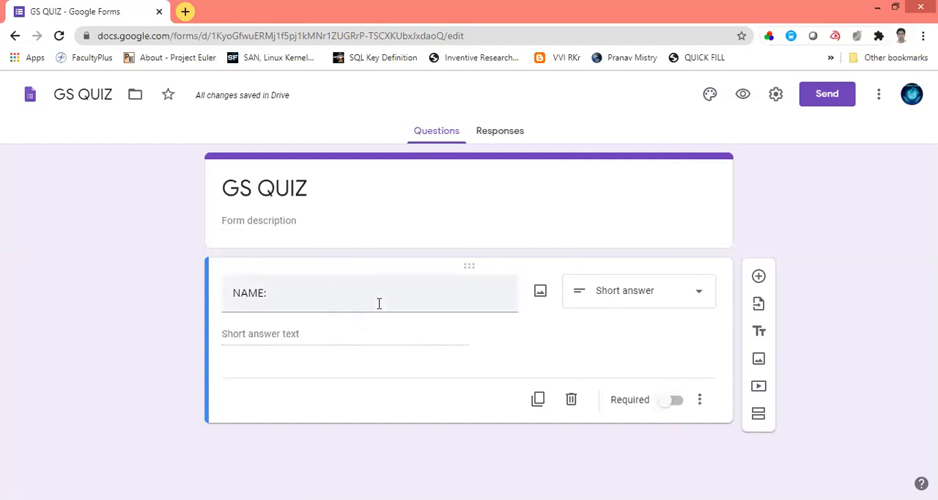
# Step: Make the NAME: question required and check it in the form preview
pyautogui.click(675, 402)
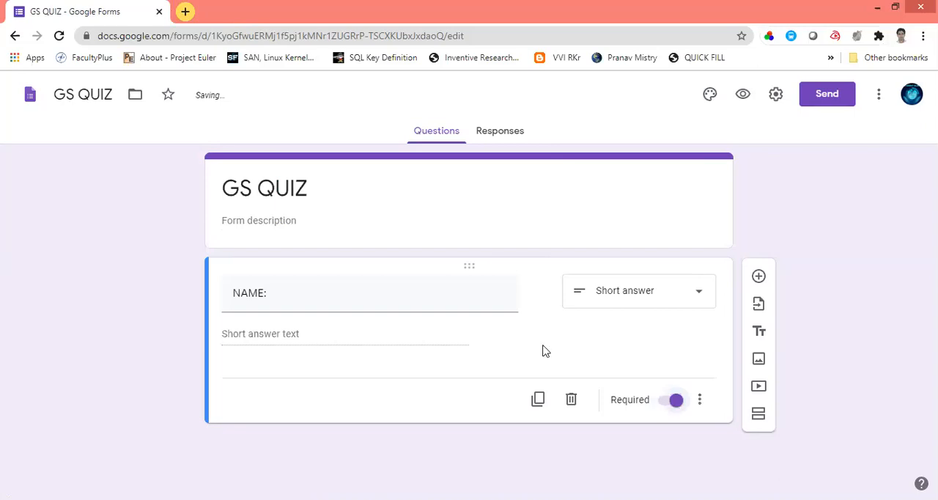
pyautogui.click(498, 137)
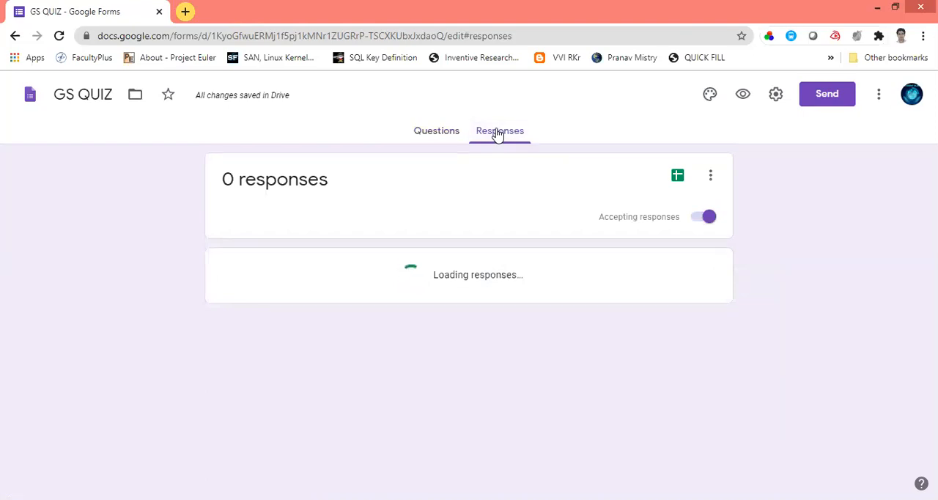
pyautogui.click(449, 134)
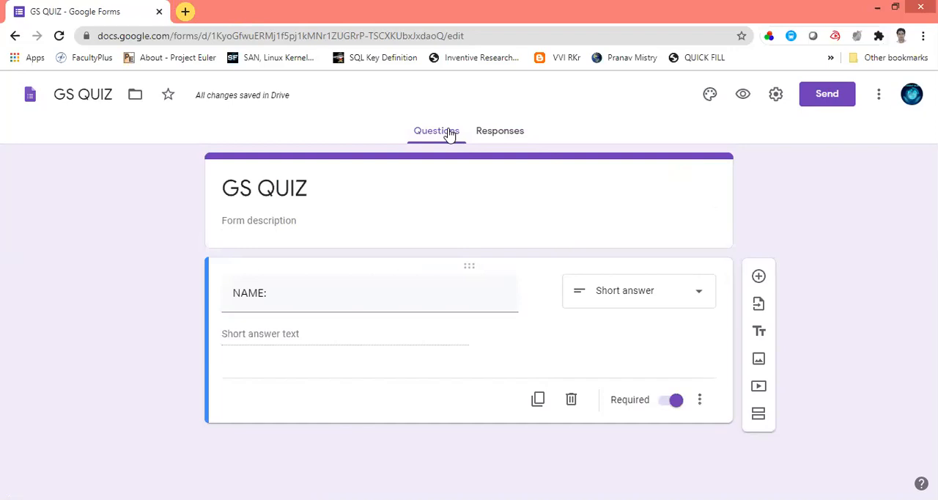
pyautogui.click(745, 96)
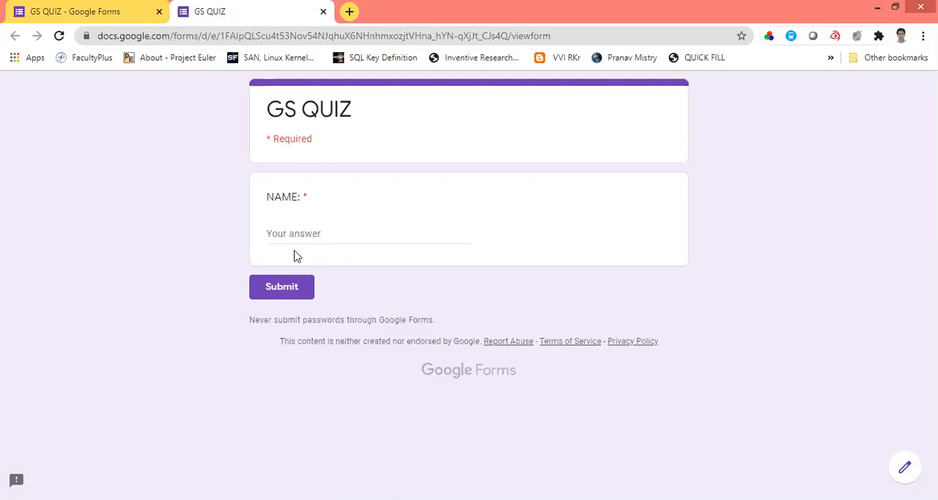
pyautogui.click(322, 11)
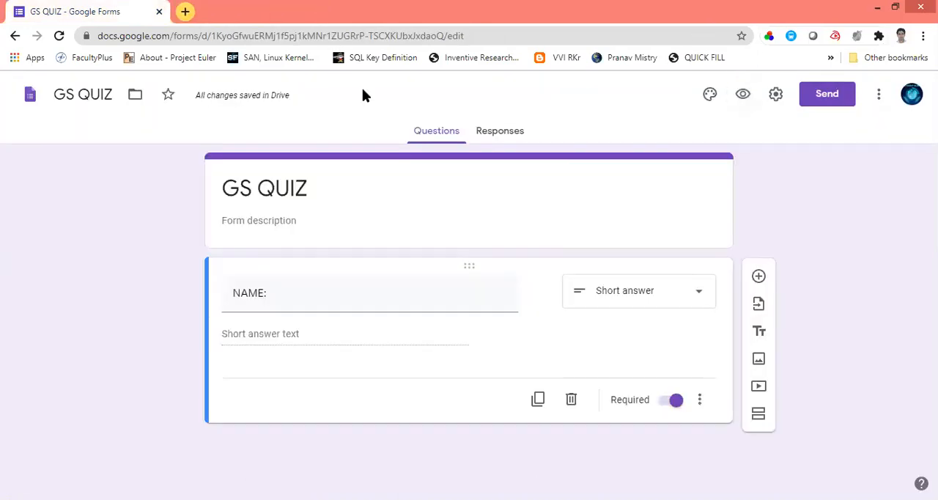
# Step: Add a short-answer question titled "ROLL NO" below the NAME: question
pyautogui.click(759, 277)
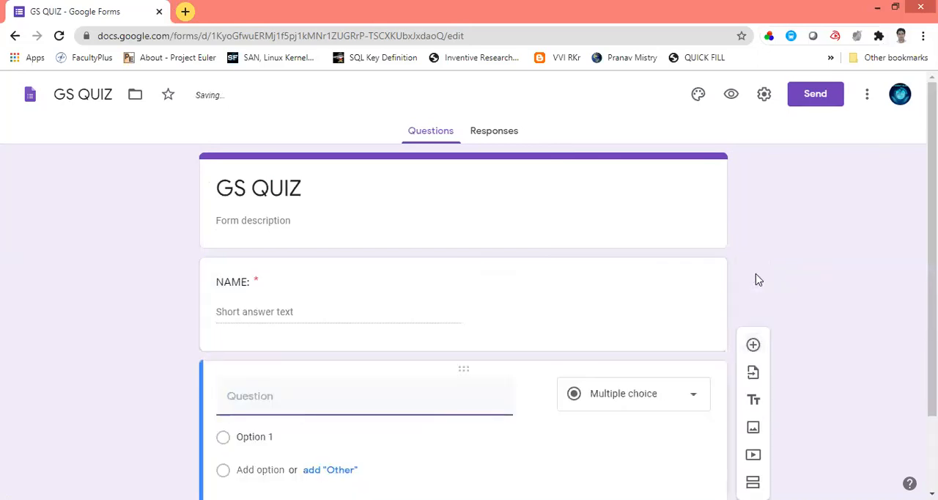
pyautogui.write('RO')
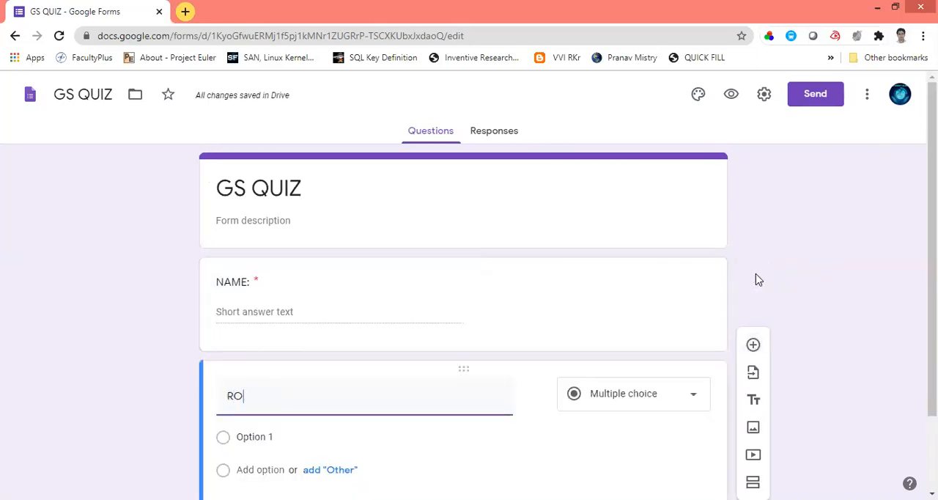
pyautogui.write('LL NO')
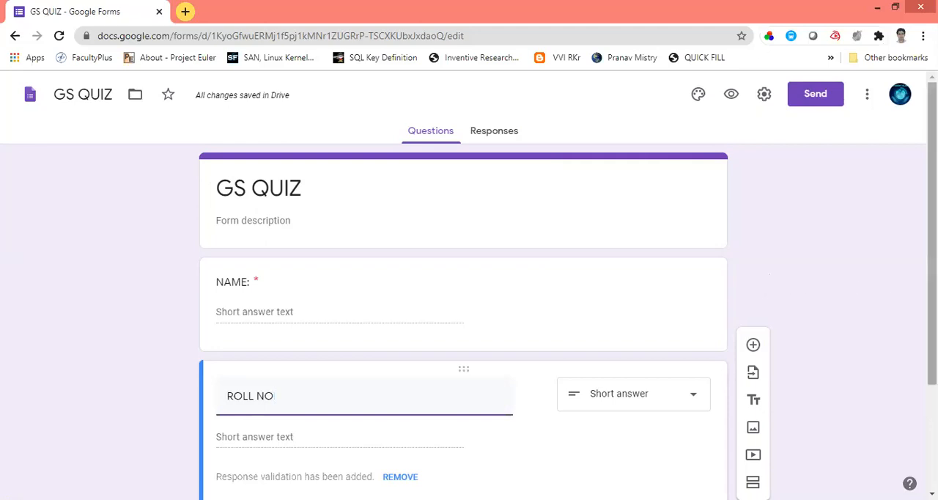
# Step: Set the response validation type of the ROLL NO question to Regular expression
pyautogui.scroll(-2, 814, 373)
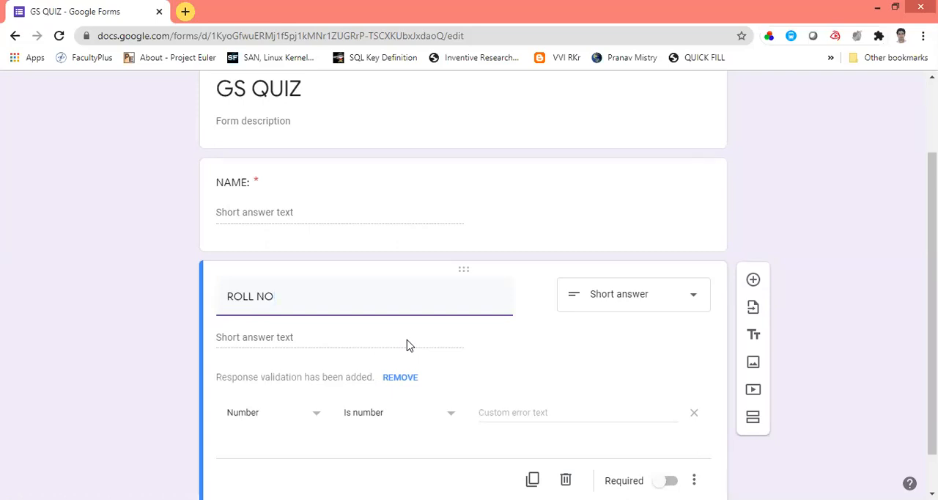
pyautogui.click(317, 416)
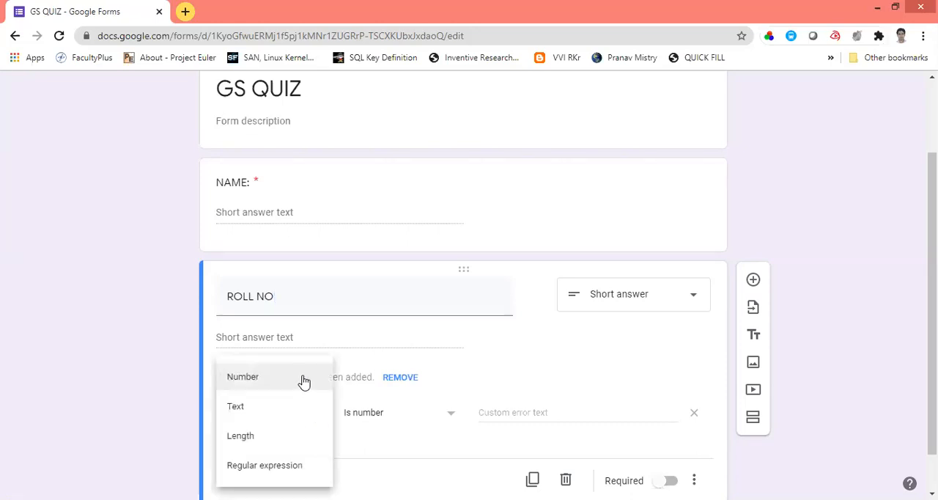
pyautogui.click(304, 381)
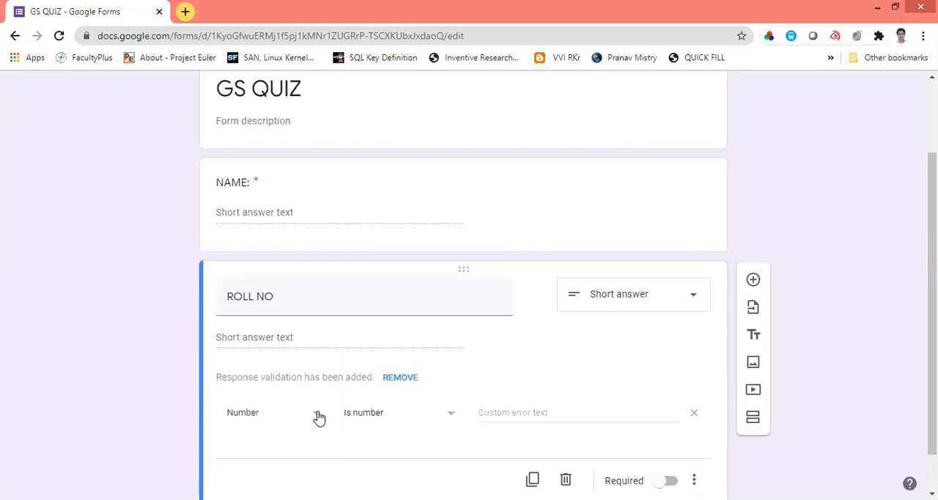
pyautogui.click(316, 416)
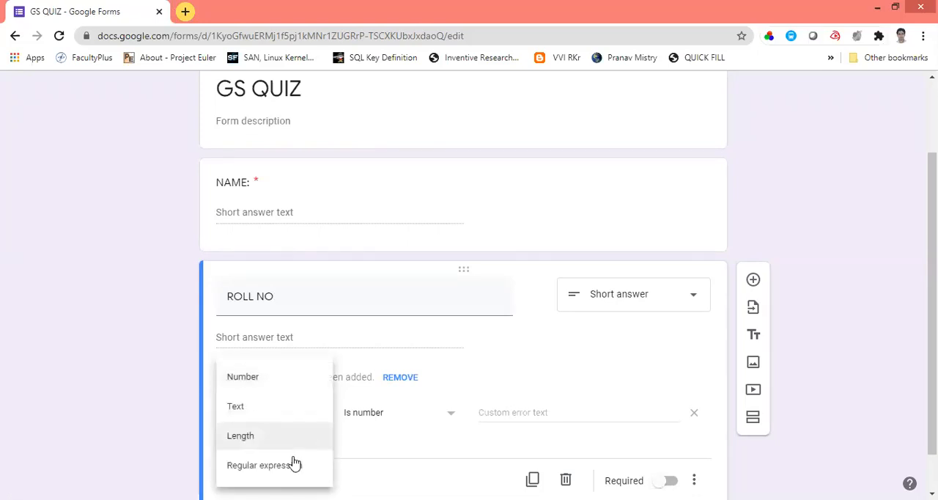
pyautogui.click(292, 469)
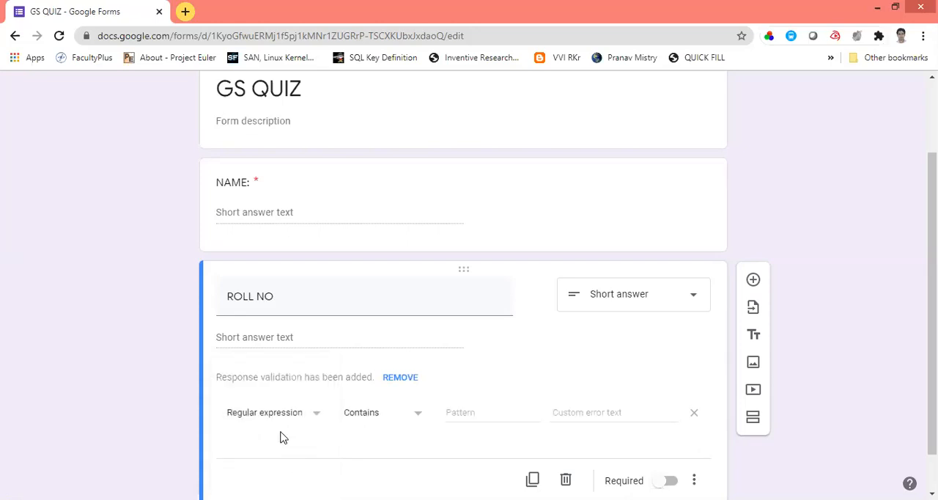
pyautogui.click(419, 415)
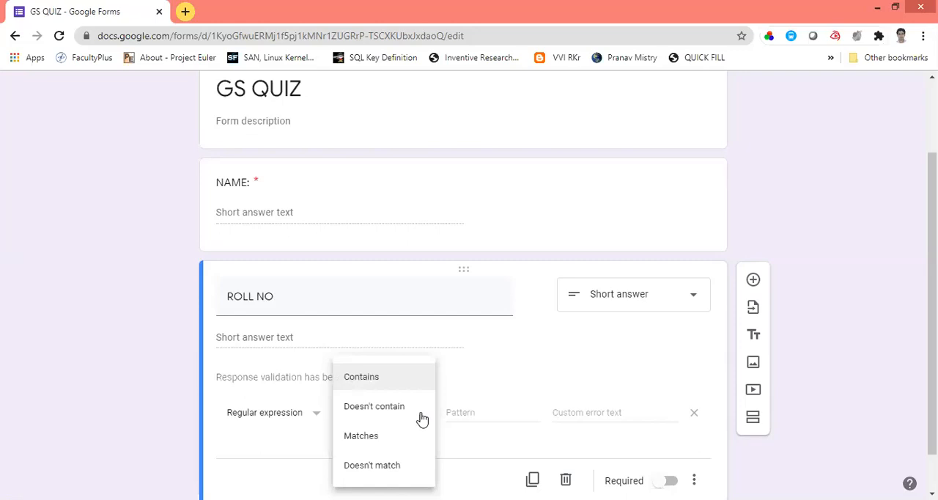
pyautogui.click(471, 370)
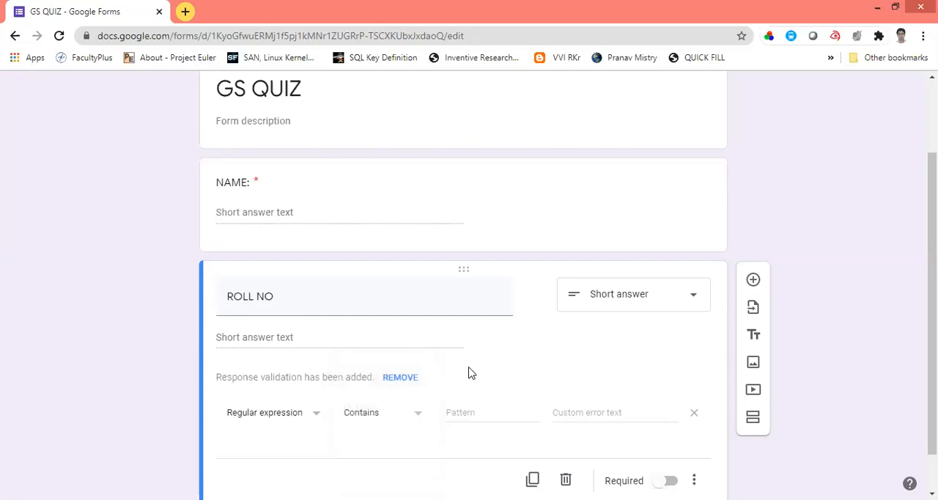
pyautogui.click(459, 414)
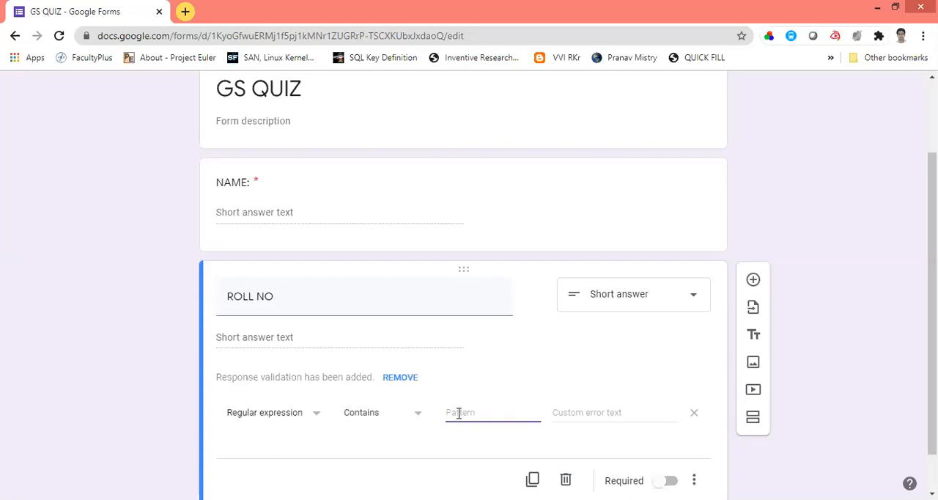
pyautogui.click(418, 414)
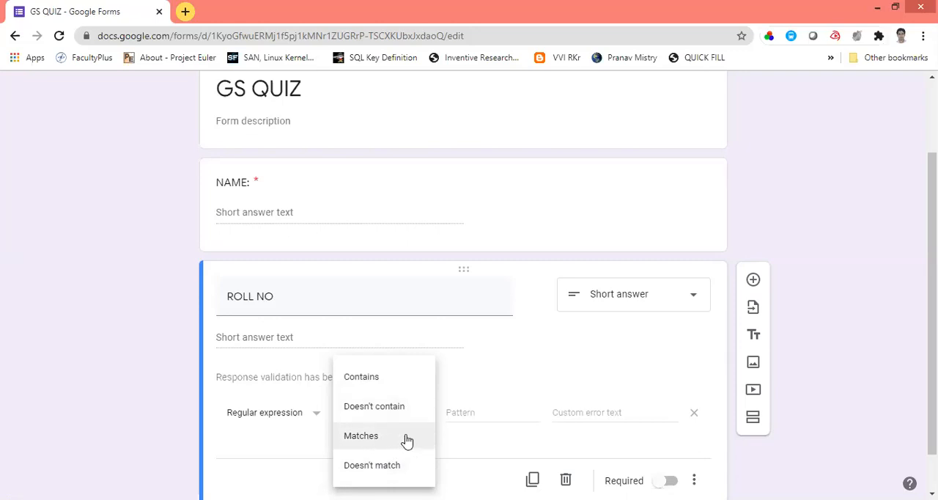
pyautogui.click(464, 443)
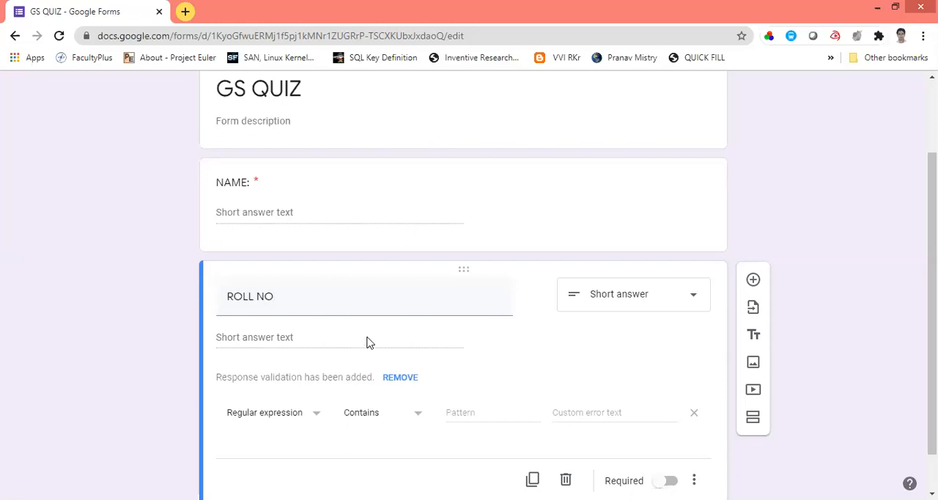
pyautogui.click(419, 415)
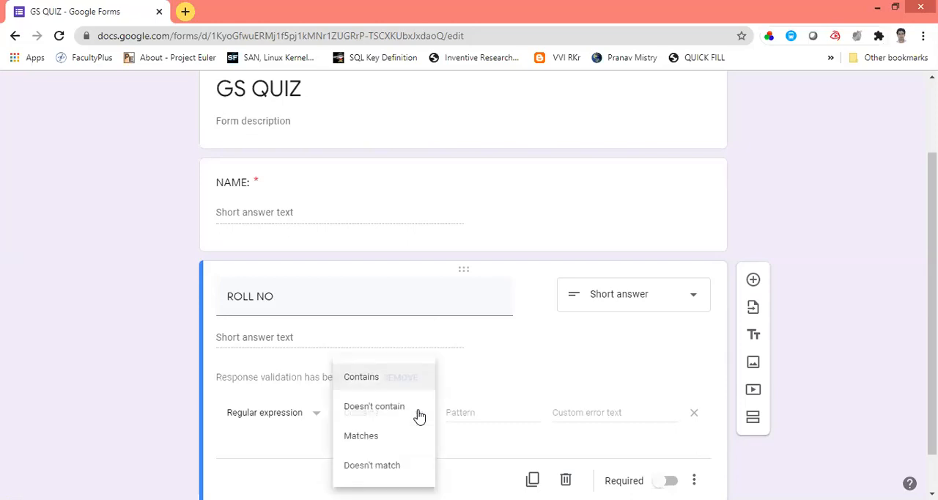
# Step: Keep the Contains condition for the ROLL NO validation and set its pattern to "18038C040?"
pyautogui.click(466, 409)
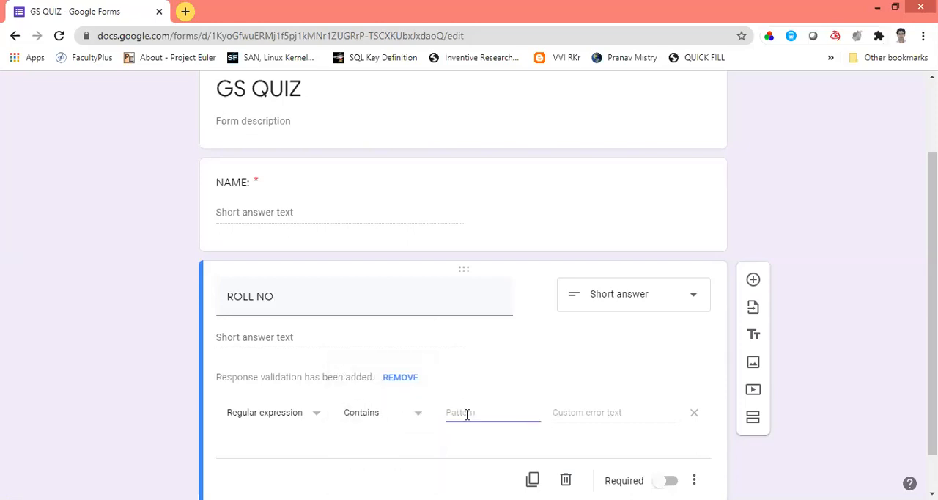
pyautogui.write('1')
pyautogui.write('8')
pyautogui.write('033')
pyautogui.write('0')
pyautogui.write('0')
pyautogui.write('4')
pyautogui.moveTo(470, 413)
pyautogui.mouseDown()
pyautogui.moveTo(458, 414)
pyautogui.moveTo(486, 416)
pyautogui.moveTo(471, 414)
pyautogui.mouseUp()
pyautogui.click(489, 415)
pyautogui.moveTo(489, 414); pyautogui.dragTo(445, 416)
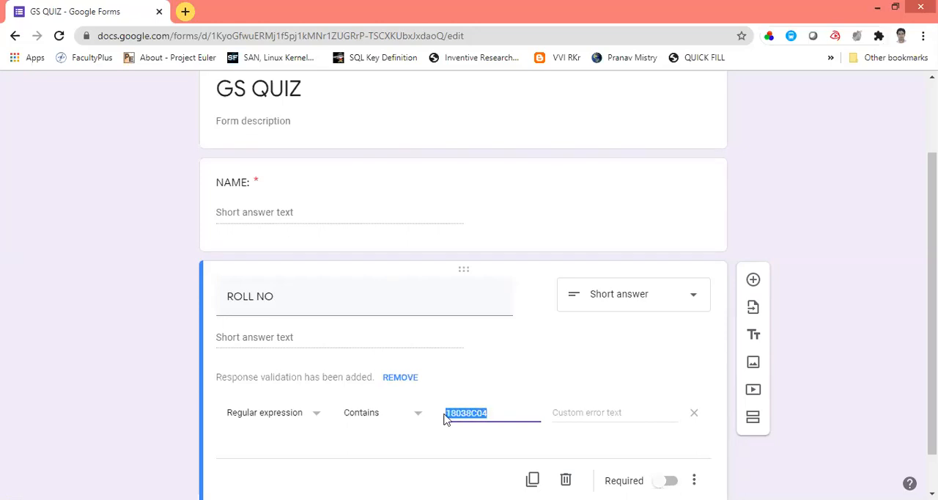
pyautogui.click(494, 416)
pyautogui.write('0')
# Step: Set the custom error text of the ROLL NO validation to "ENTER YOUR CORRECT ROLL NO"
pyautogui.click(589, 413)
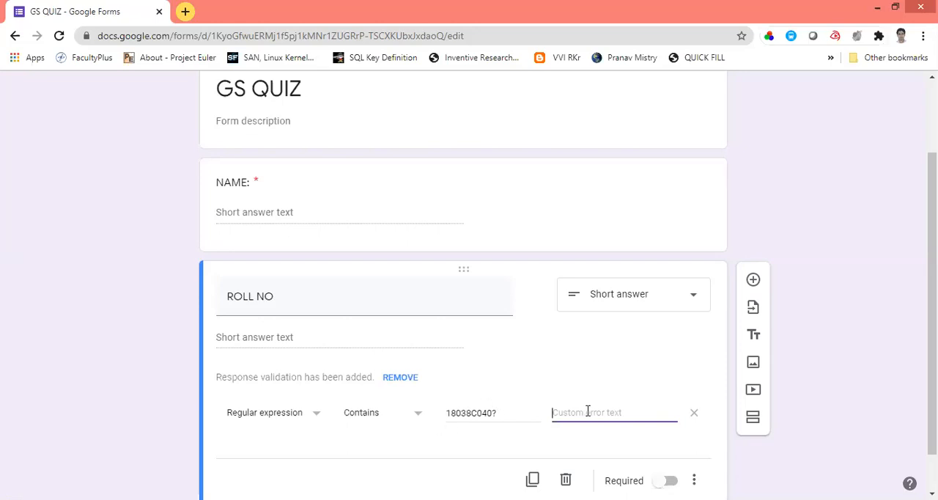
pyautogui.write('ENTER YOUR')
pyautogui.write(' CORRECT ROLL NO')
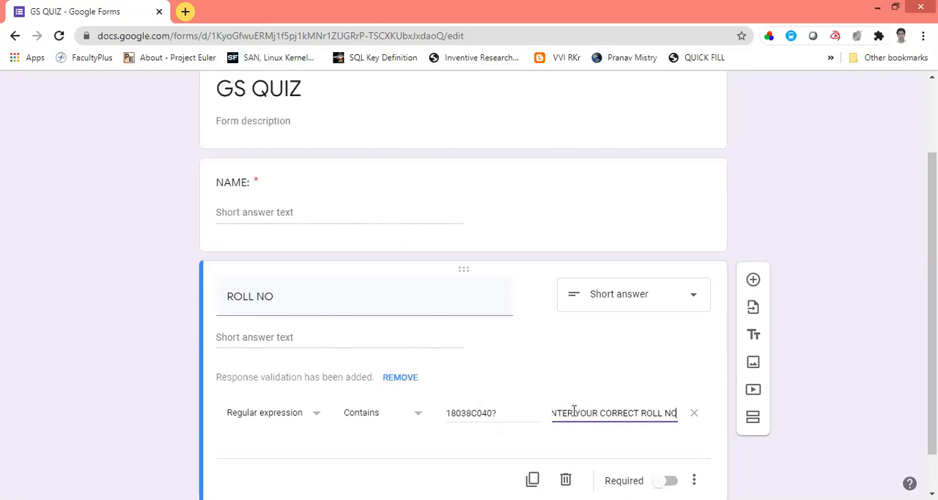
pyautogui.click(817, 407)
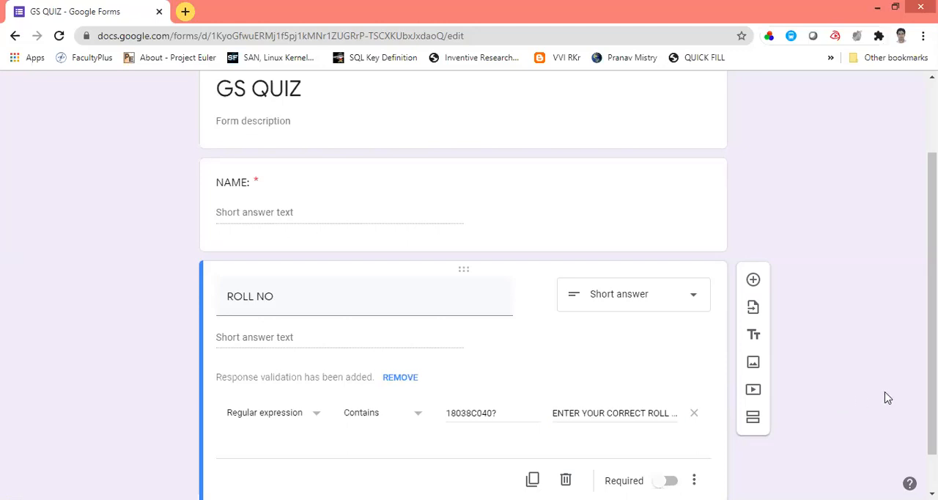
# Step: Make the ROLL NO question required
pyautogui.scroll(-1, 469, 293)
pyautogui.scroll(2, 469, 294)
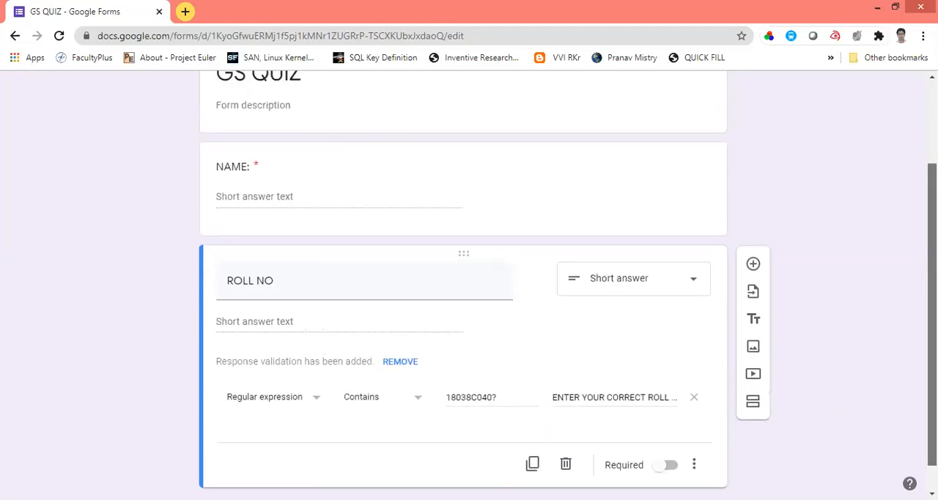
pyautogui.scroll(-2, 469, 293)
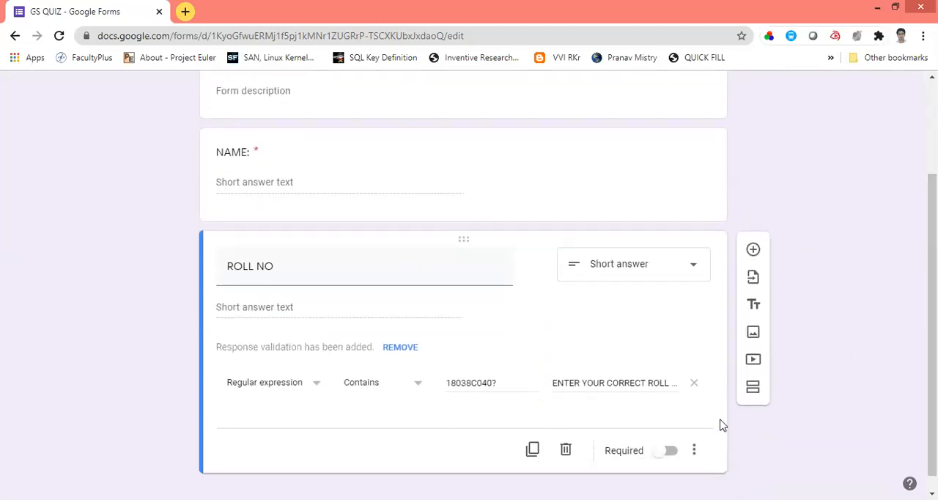
pyautogui.click(668, 452)
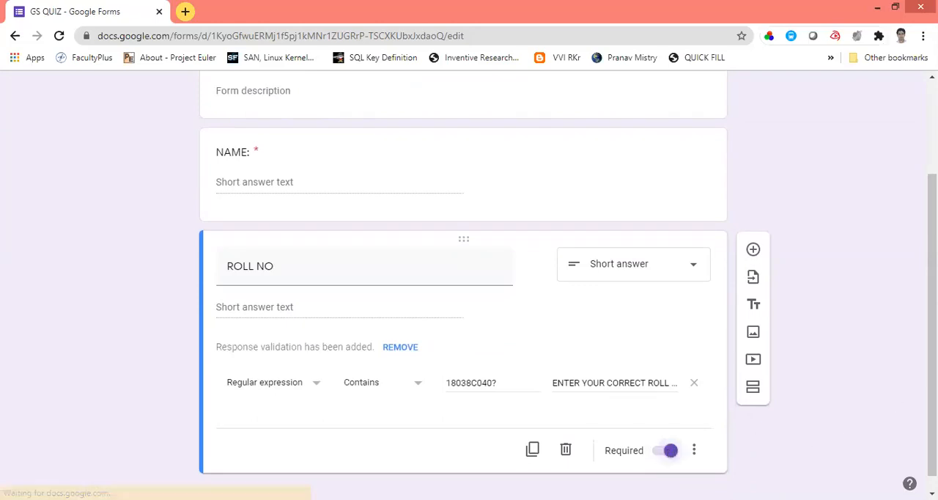
# Step: Preview the form and try to submit it with both answers left empty
pyautogui.scroll(3, 905, 270)
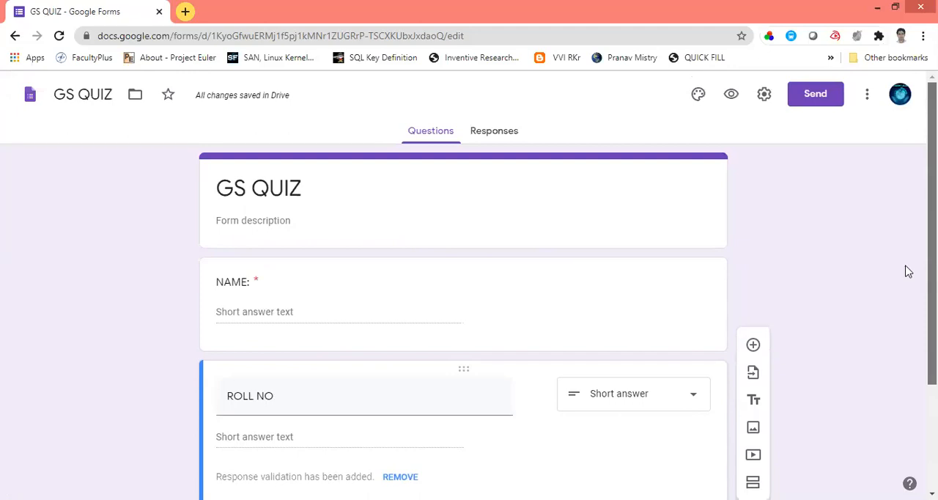
pyautogui.click(731, 95)
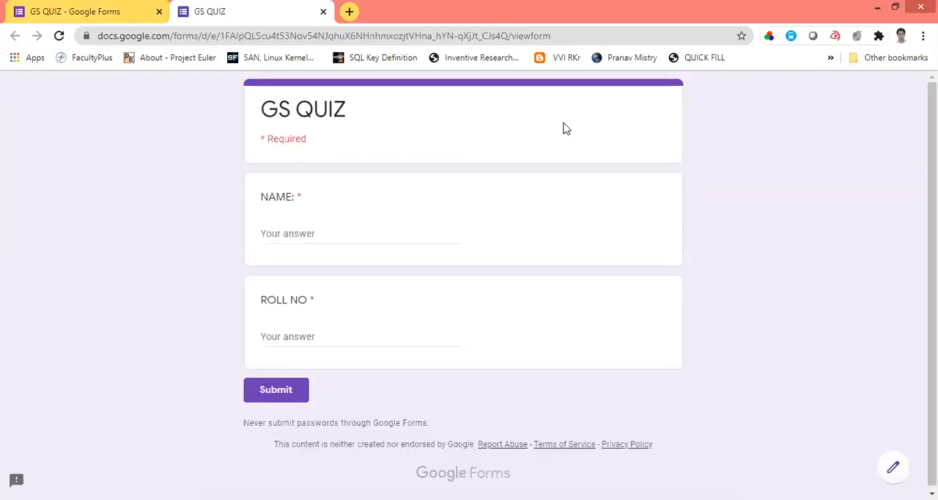
pyautogui.click(300, 232)
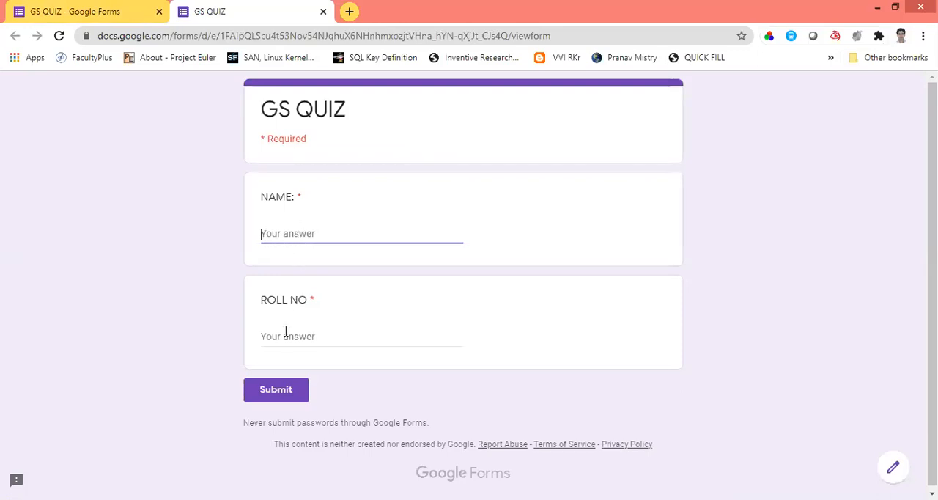
pyautogui.click(273, 392)
# Step: Test the roll number validation by submitting "abc" as NAME: and "1804" as ROLL NO, and leave the preview
pyautogui.click(336, 238)
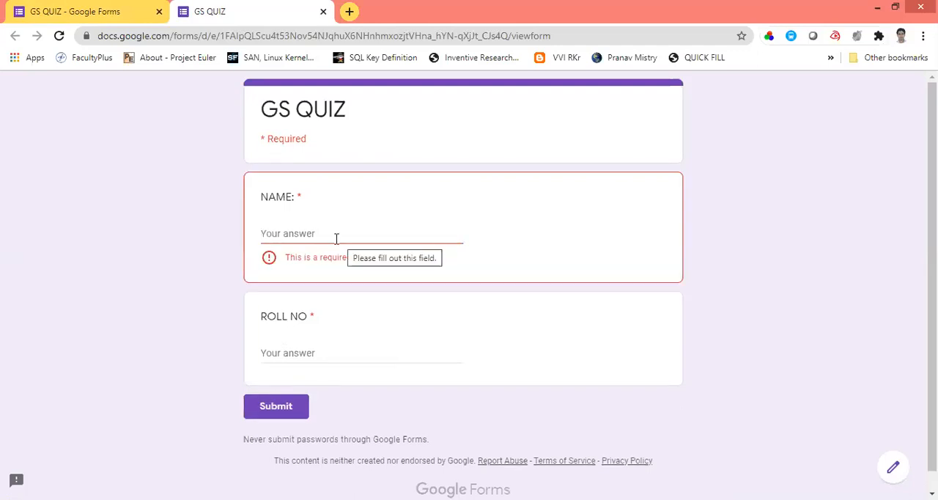
pyautogui.write('abc')
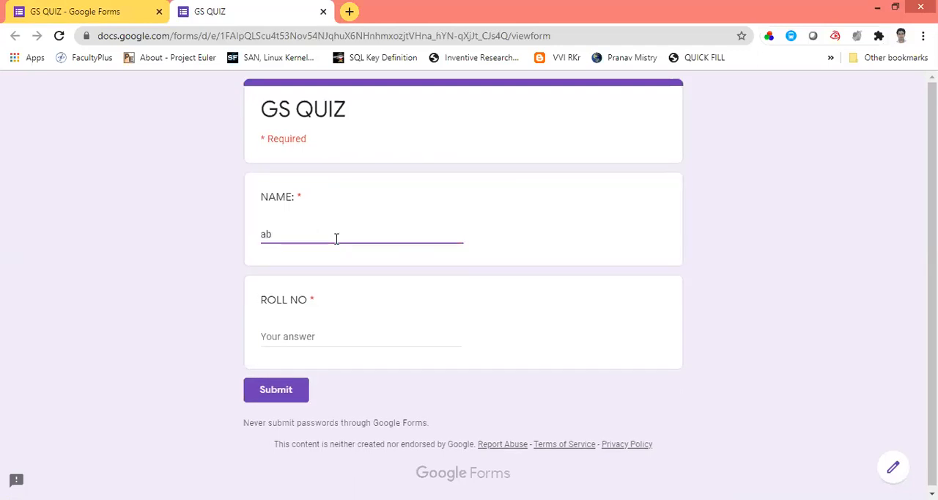
pyautogui.click(288, 336)
pyautogui.write('1')
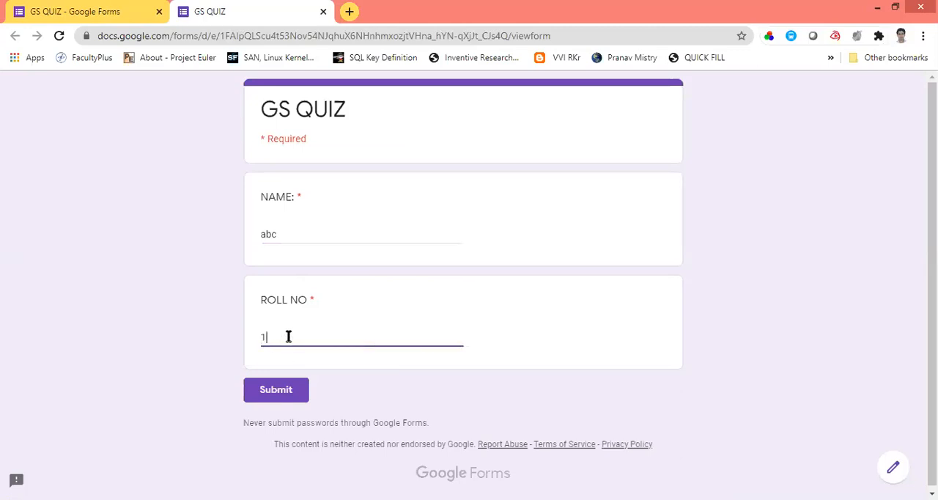
pyautogui.write('804')
pyautogui.click(273, 391)
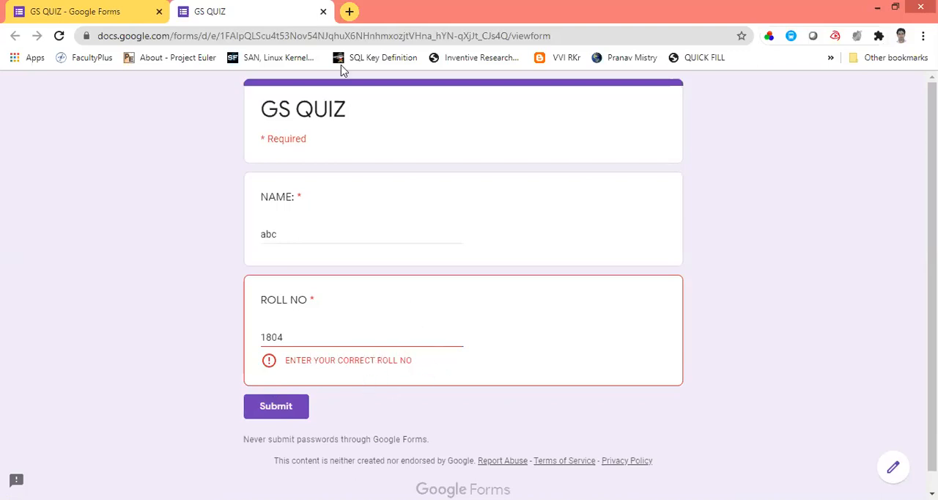
pyautogui.click(324, 12)
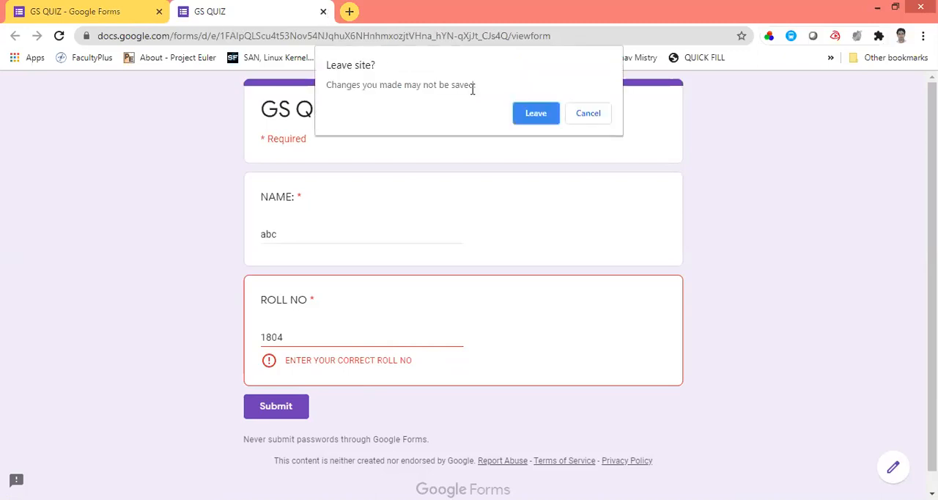
pyautogui.click(535, 115)
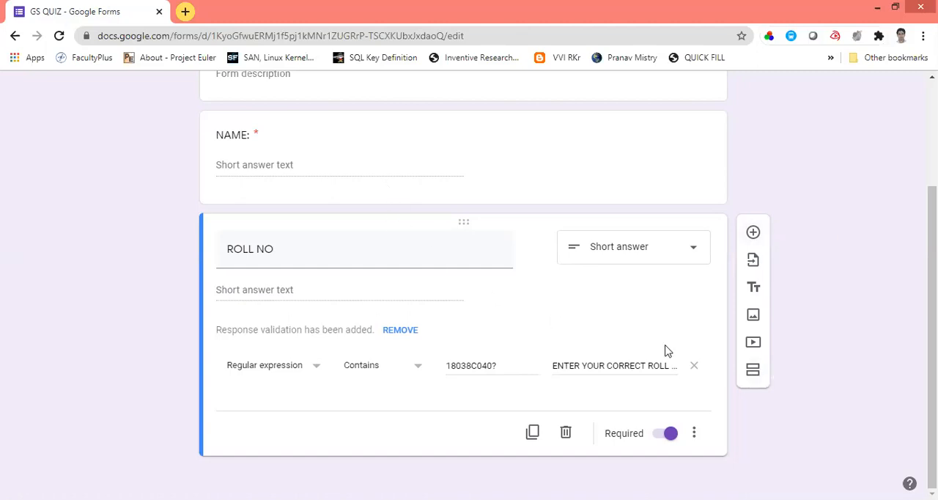
# Step: Add a section after the ROLL NO question and retitle the first section "STUDENT INFO"
pyautogui.click(753, 373)
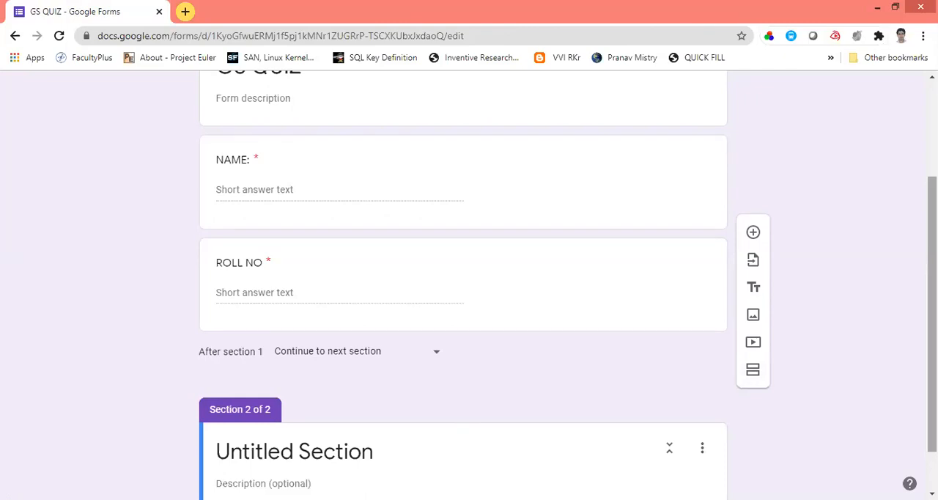
pyautogui.scroll(2, 933, 315)
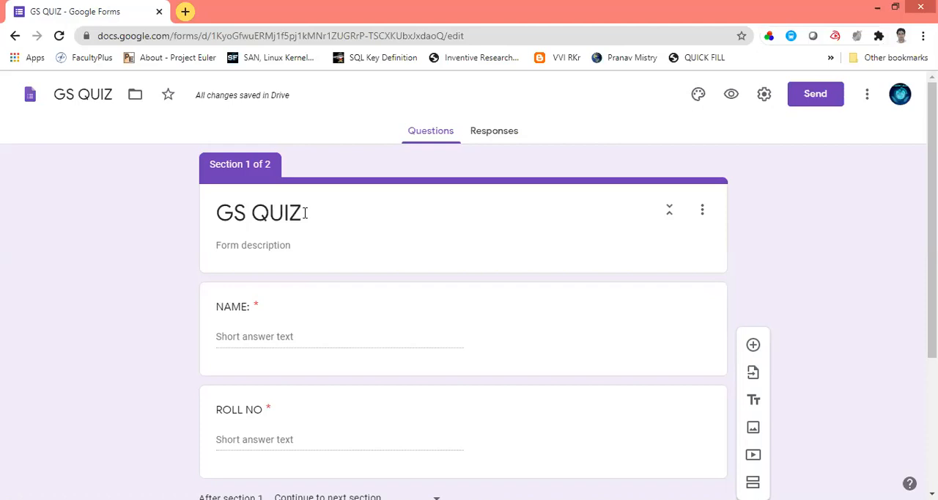
pyautogui.tripleClick(305, 212)
pyautogui.write('S')
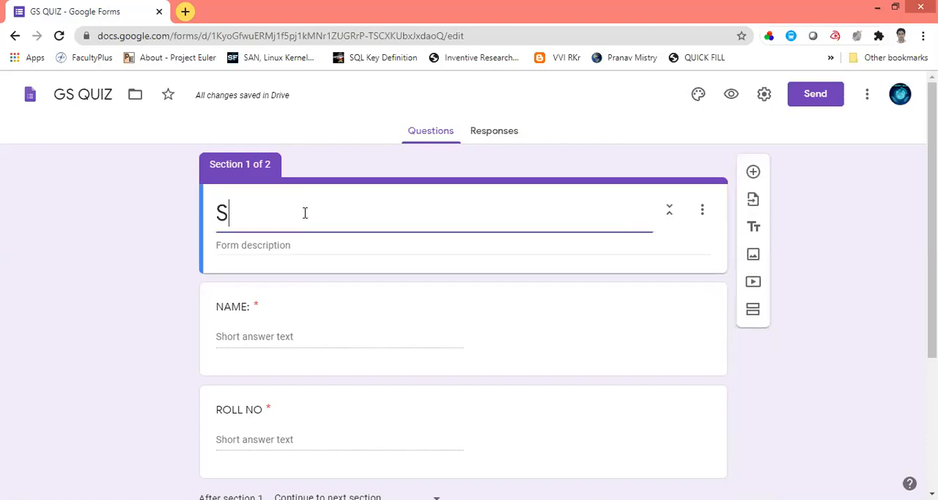
pyautogui.write('TUDEN')
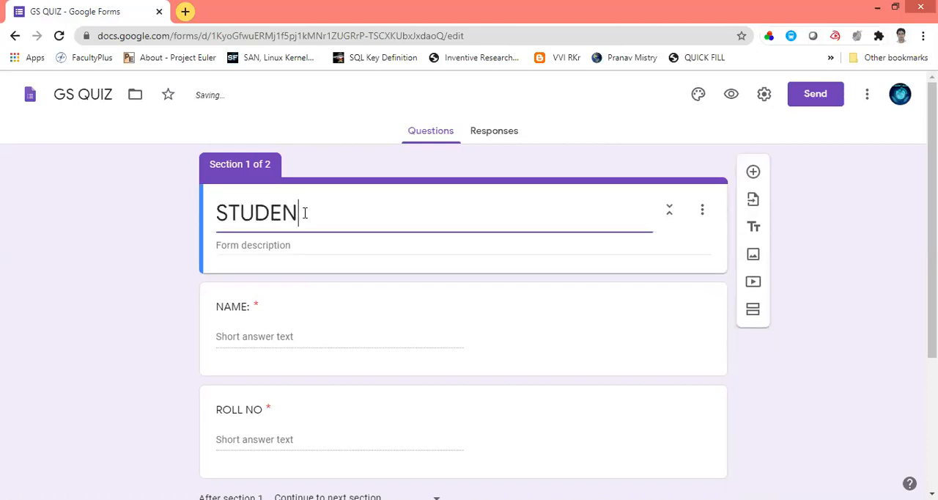
pyautogui.write('T INFO')
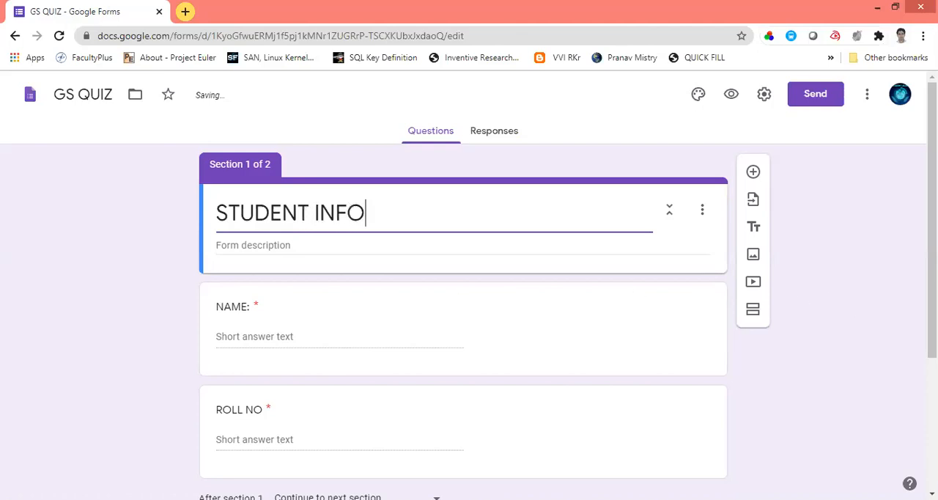
# Step: Title the untitled second section "GS QUIZ"
pyautogui.scroll(-3, 404, 387)
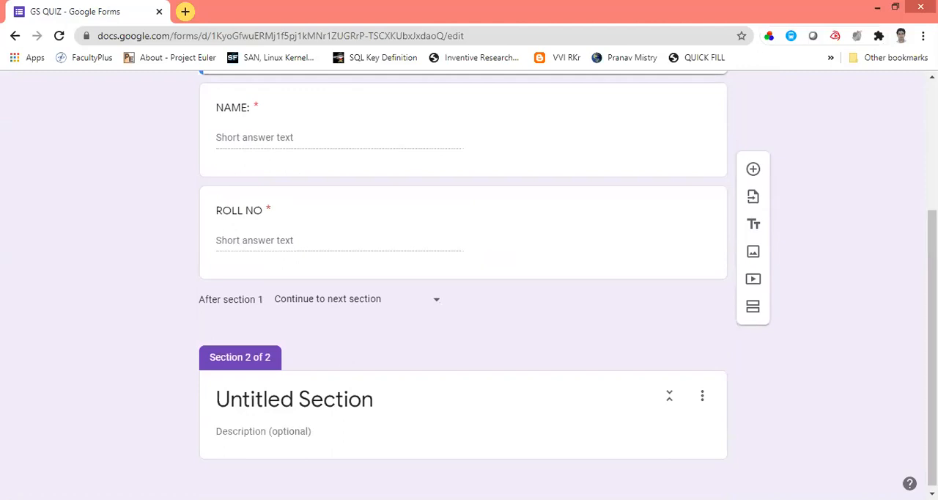
pyautogui.click(388, 400)
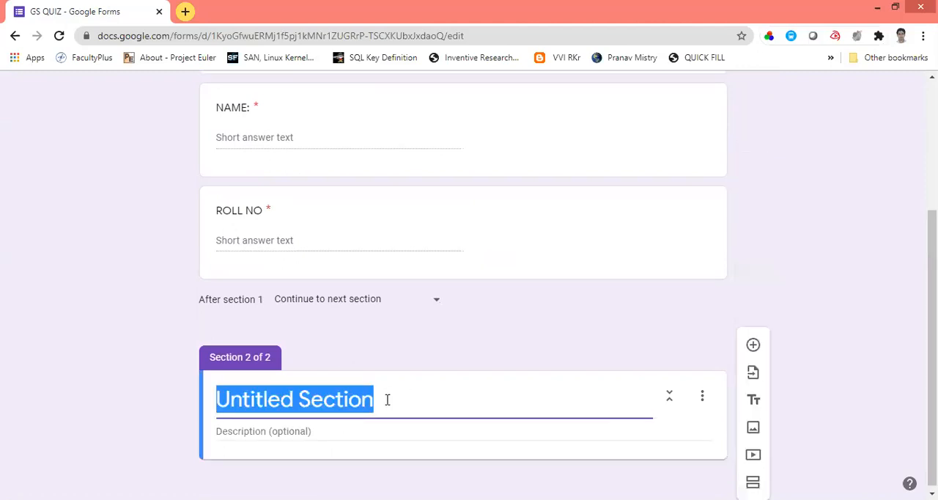
pyautogui.write('GS Q')
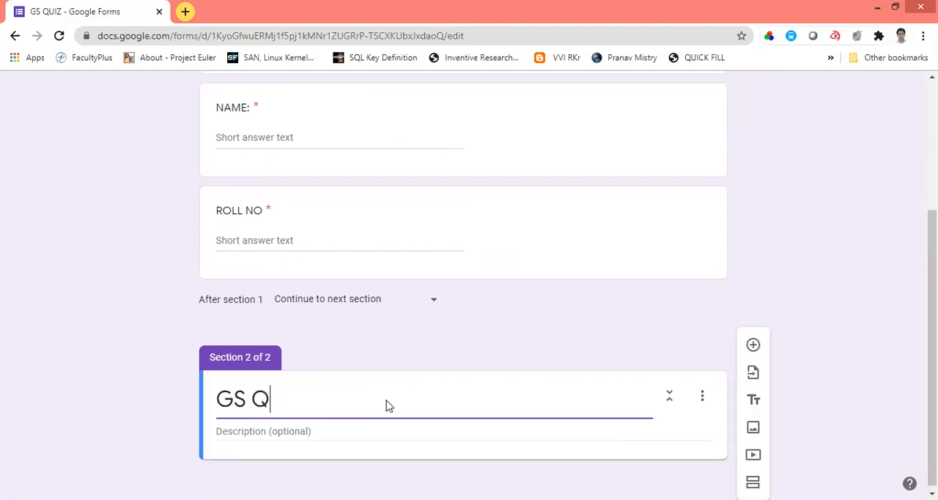
pyautogui.write('UIZ')
# Step: Add a multiple-choice question reading "2 + 5 =?" to the GS QUIZ section
pyautogui.click(754, 345)
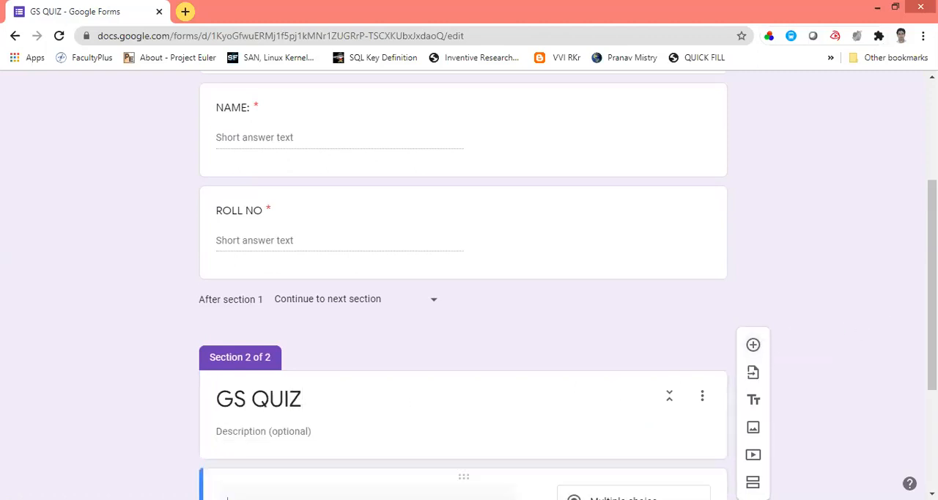
pyautogui.moveTo(933, 323); pyautogui.dragTo(932, 423)
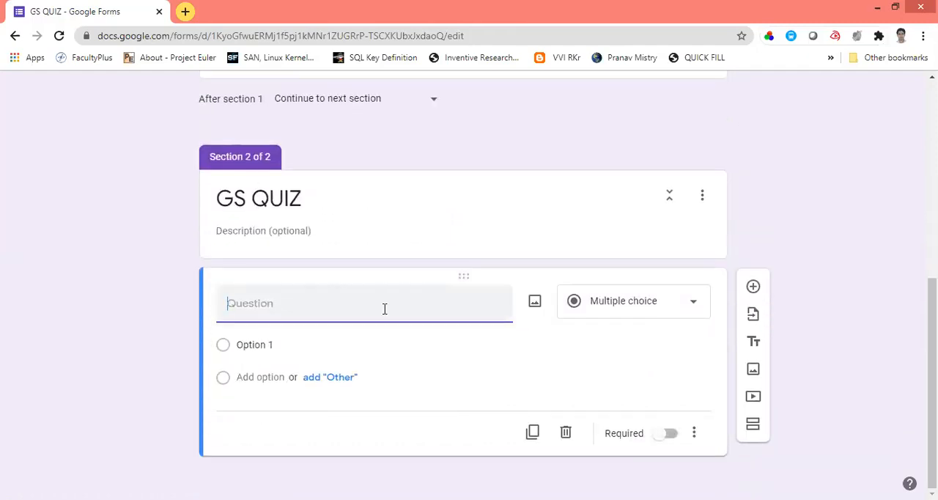
pyautogui.write('2 + 5 =?')
# Step: Enter 4, 7, 6 and NONE as the answer options of the "2 + 5 =?" question
pyautogui.click(269, 345)
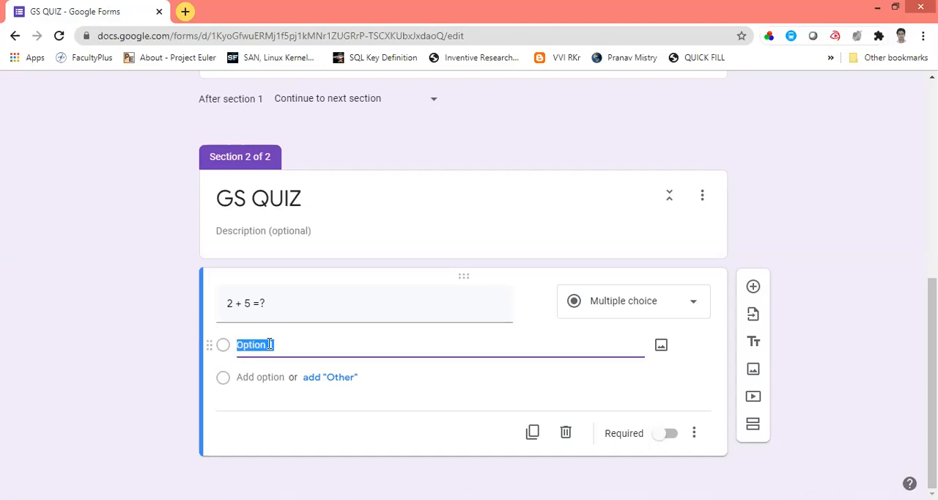
pyautogui.write('4')
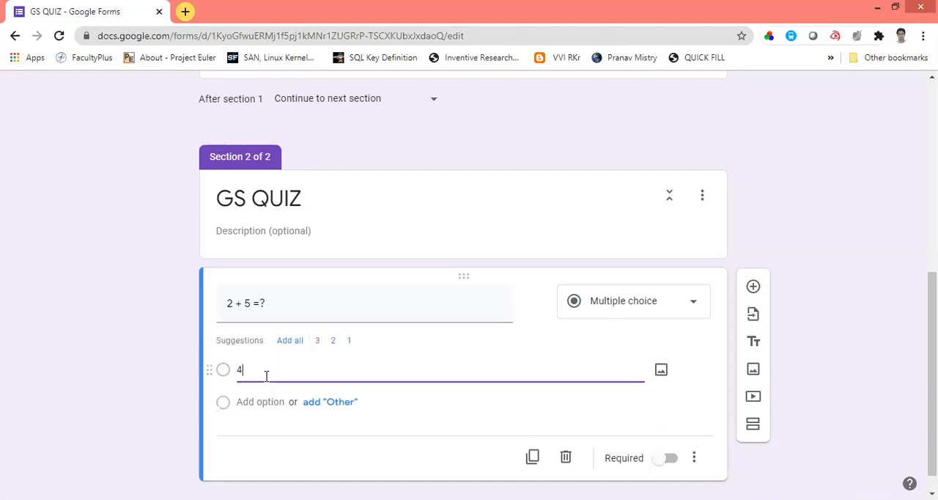
pyautogui.click(260, 401)
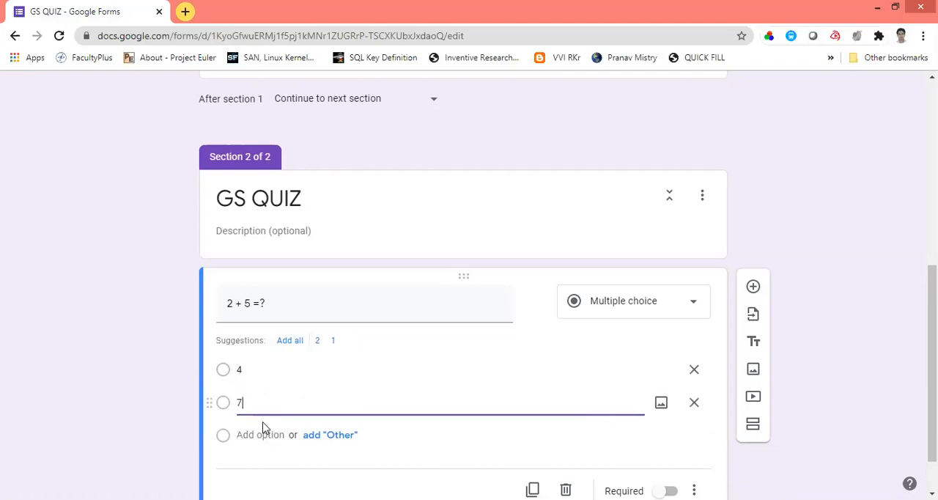
pyautogui.click(260, 435)
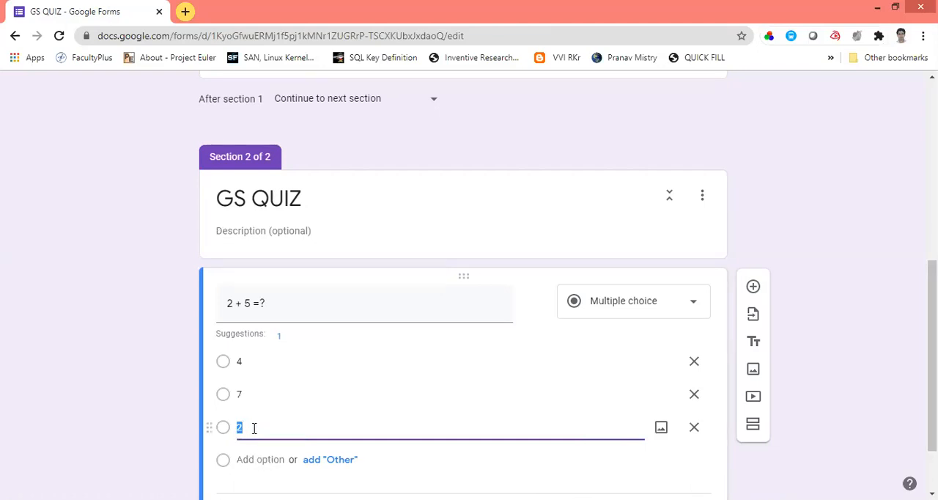
pyautogui.write('6')
pyautogui.click(254, 459)
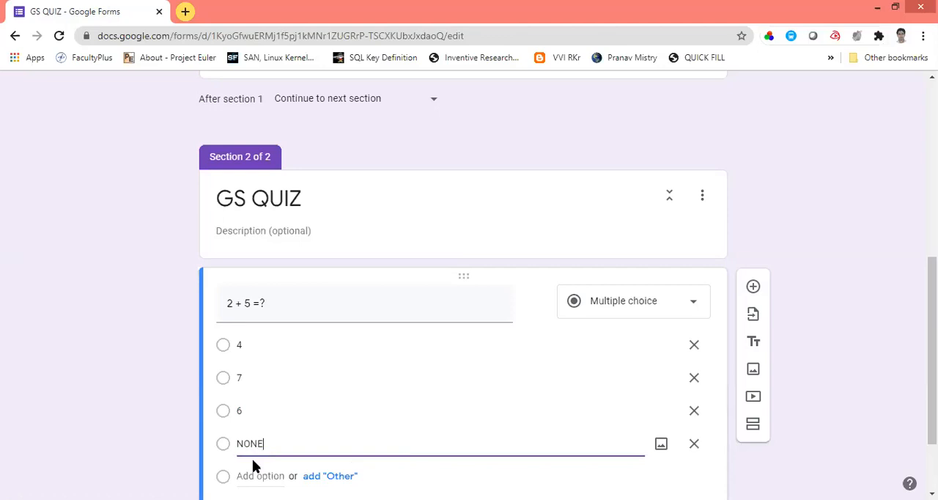
pyautogui.click(117, 419)
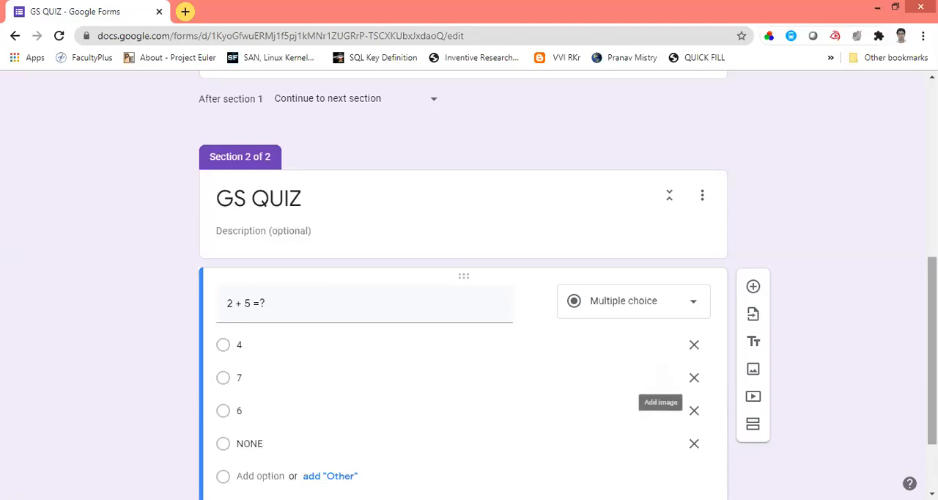
pyautogui.scroll(-1, 469, 293)
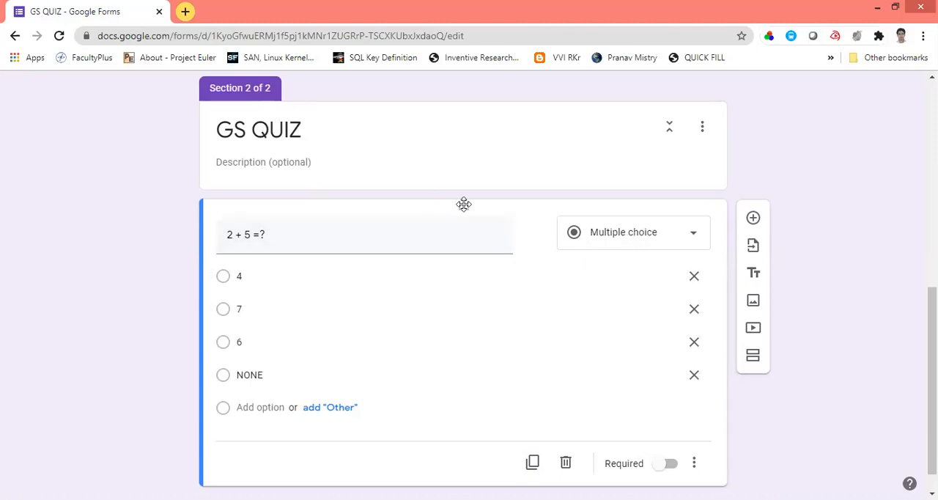
pyautogui.click(695, 235)
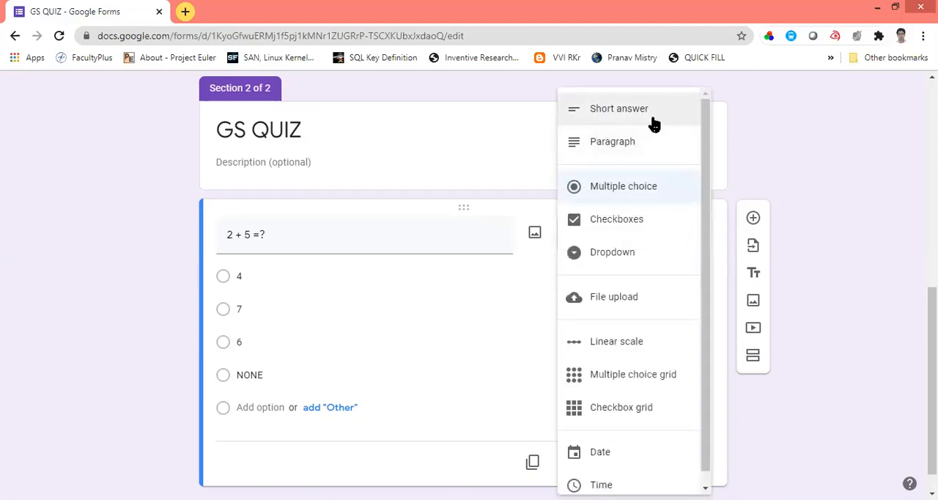
pyautogui.click(393, 242)
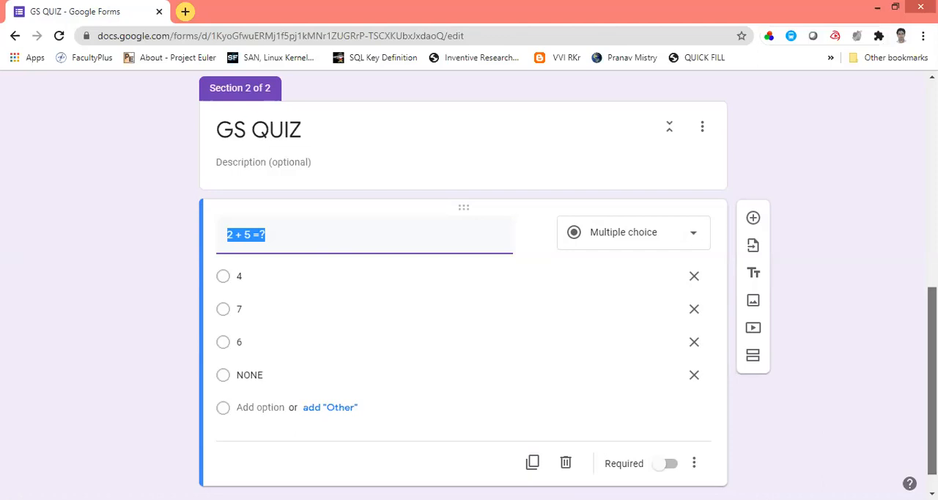
# Step: Preview the form, fill in NAME: with "ggh" and ROLL NO with a roll number, continue to the GS QUIZ section, and leave the preview
pyautogui.scroll(5, 891, 190)
pyautogui.scroll(2, 888, 180)
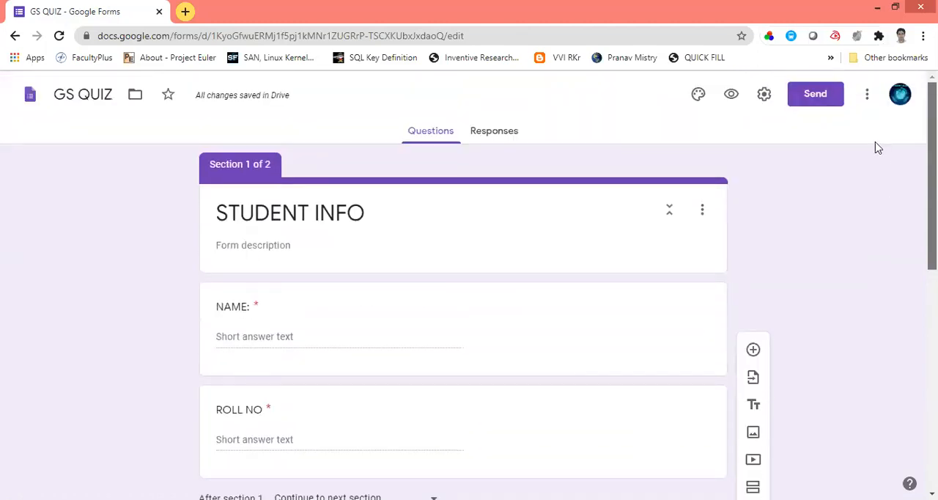
pyautogui.click(731, 96)
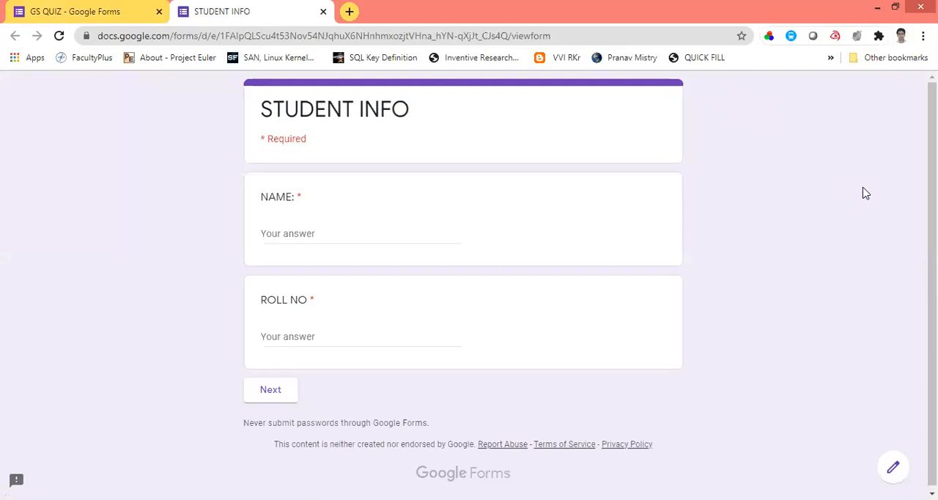
pyautogui.click(296, 233)
pyautogui.write('ggh')
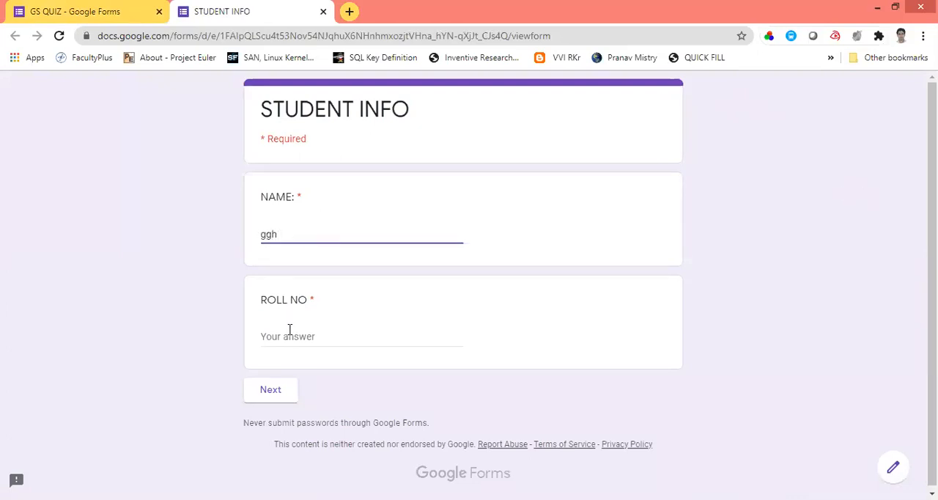
pyautogui.click(291, 337)
pyautogui.write('18')
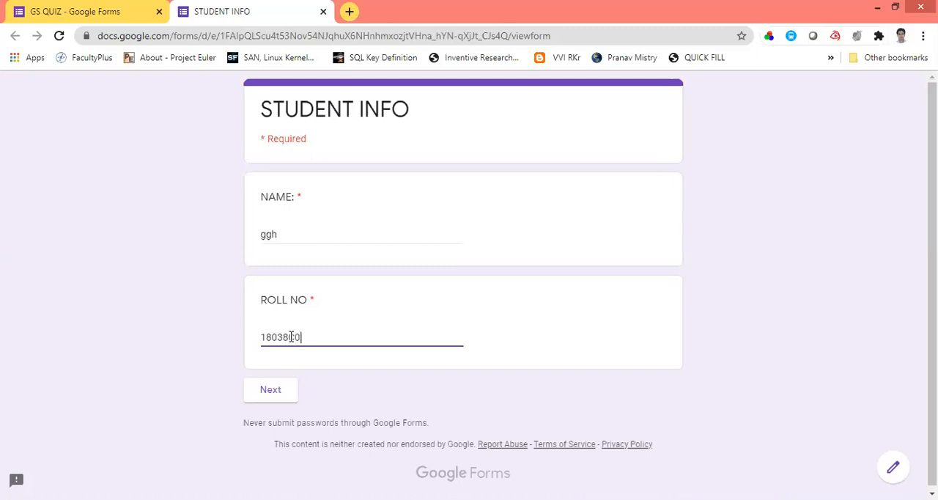
pyautogui.write('03800402')
pyautogui.click(270, 390)
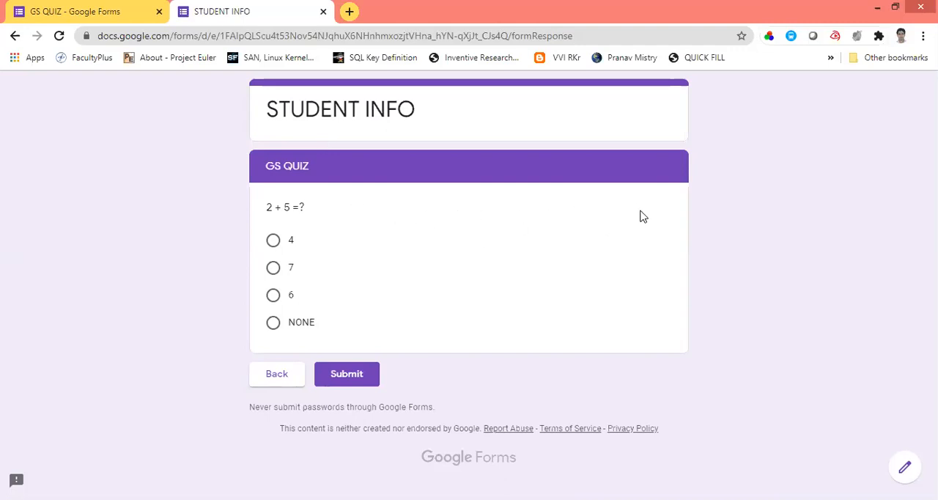
pyautogui.click(323, 12)
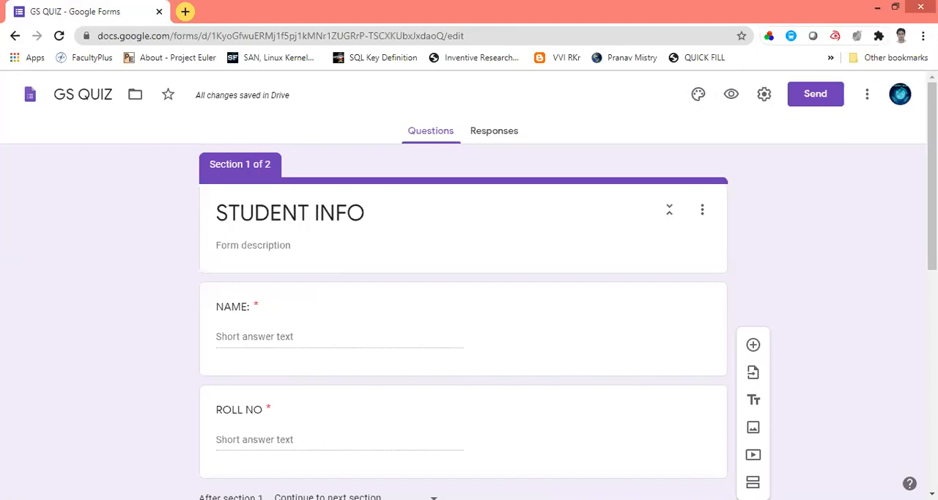
# Step: Limit the form to 1 response, make it a quiz, and save the settings
pyautogui.click(765, 97)
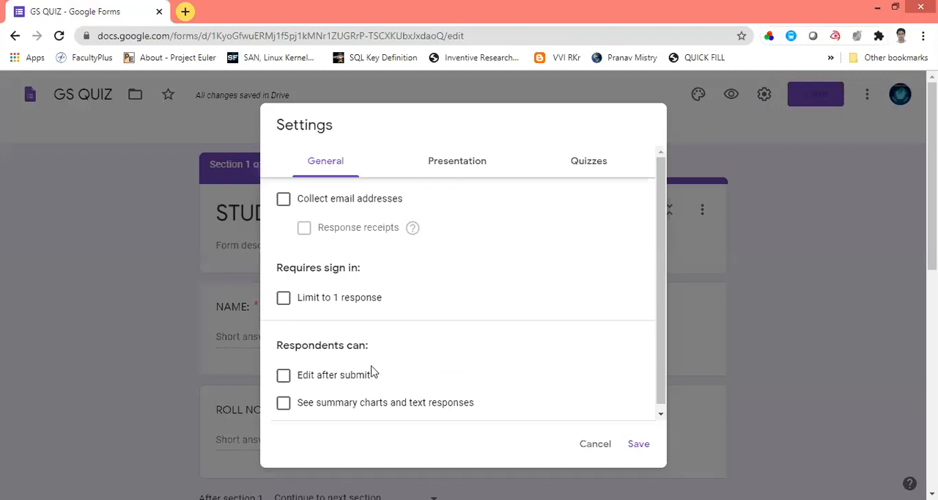
pyautogui.click(284, 299)
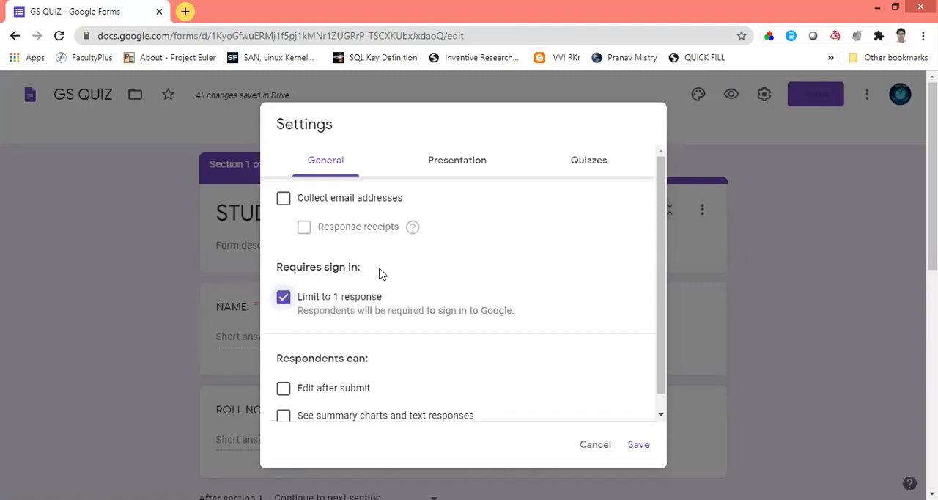
pyautogui.click(584, 165)
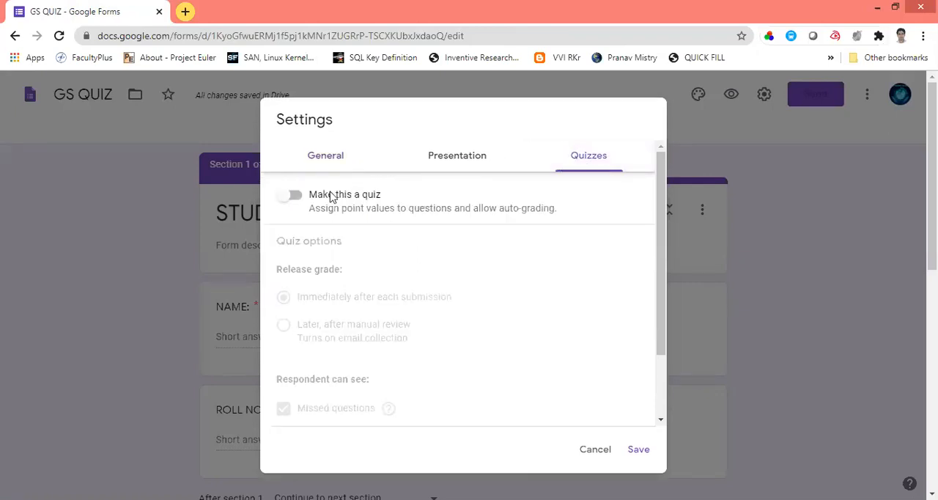
pyautogui.click(294, 197)
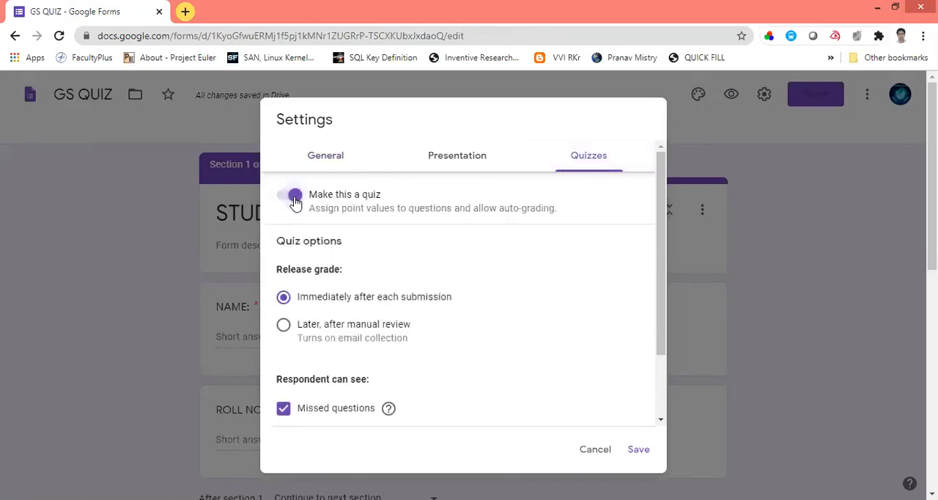
pyautogui.click(643, 449)
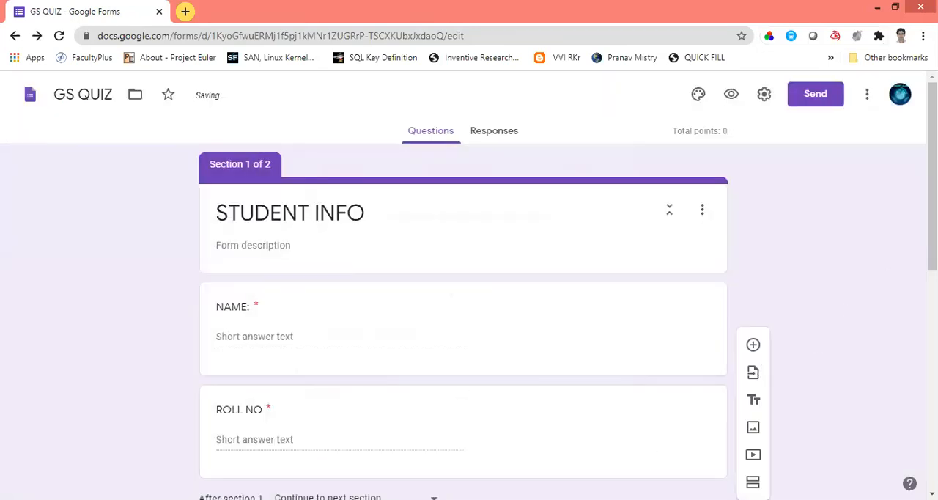
# Step: Set 7 as the correct answer of the "2 + 5 =?" question and assign it 2 points
pyautogui.scroll(-6, 902, 425)
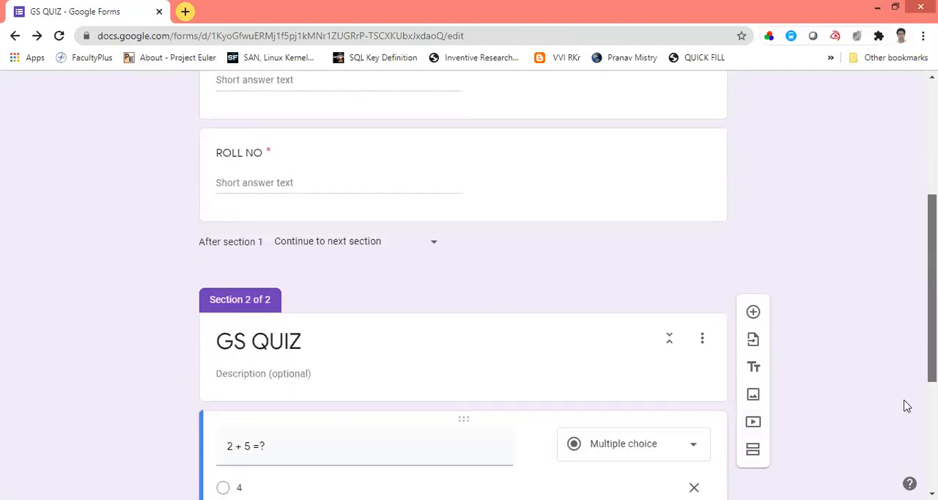
pyautogui.scroll(-1, 897, 454)
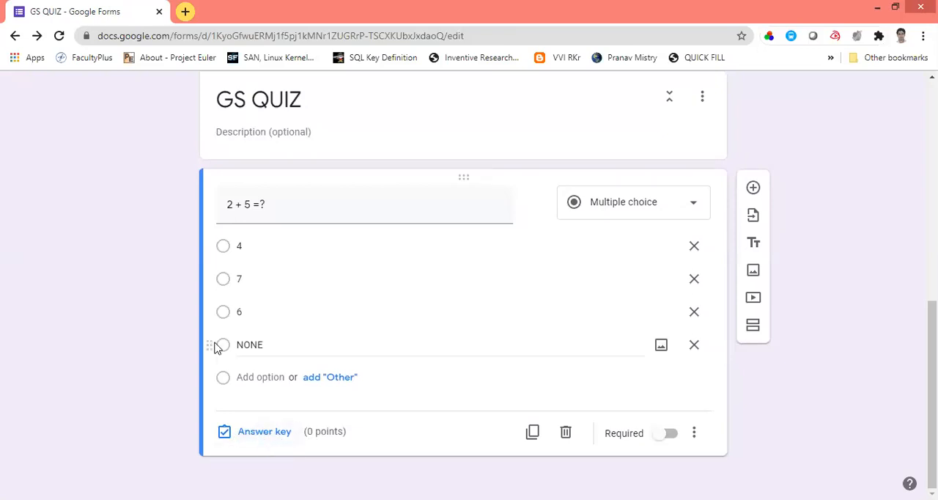
pyautogui.click(223, 279)
pyautogui.click(223, 281)
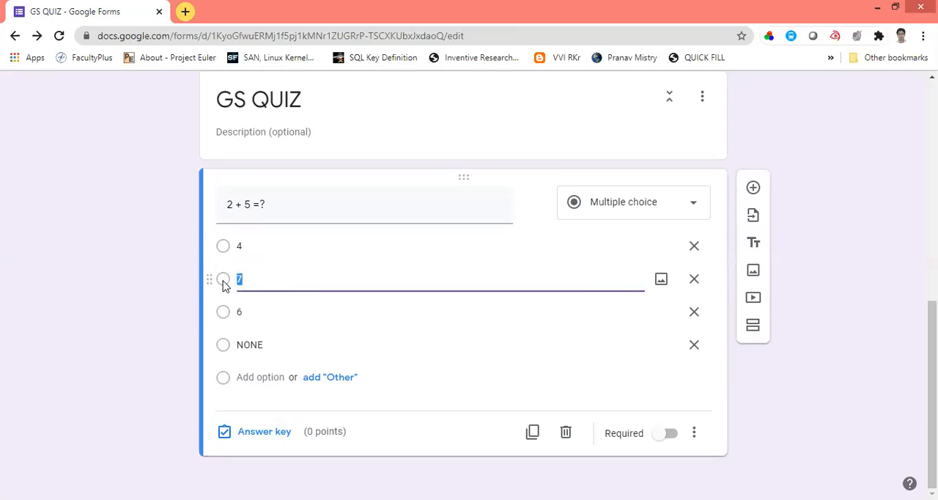
pyautogui.click(224, 432)
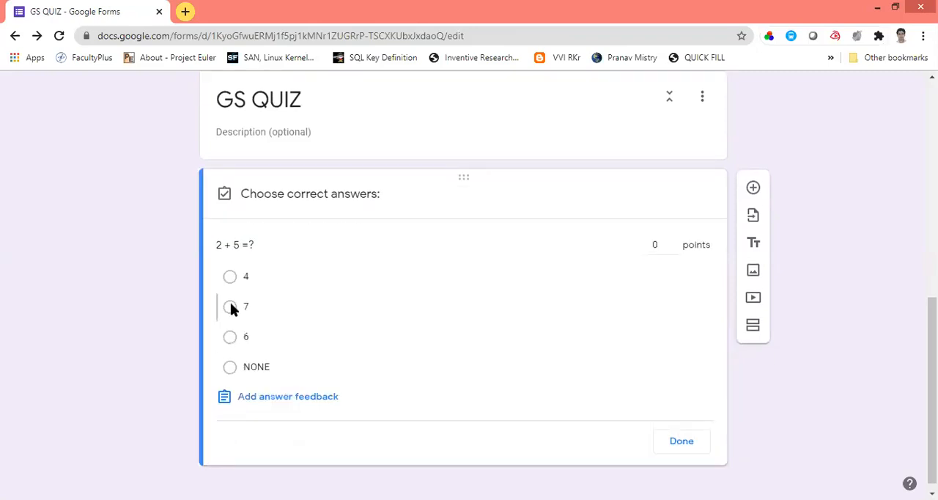
pyautogui.click(230, 307)
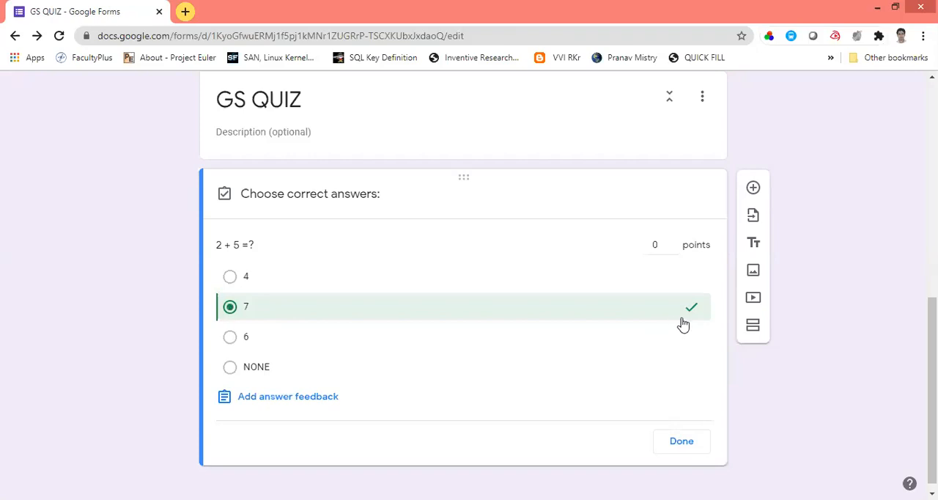
pyautogui.click(656, 245)
pyautogui.click(679, 445)
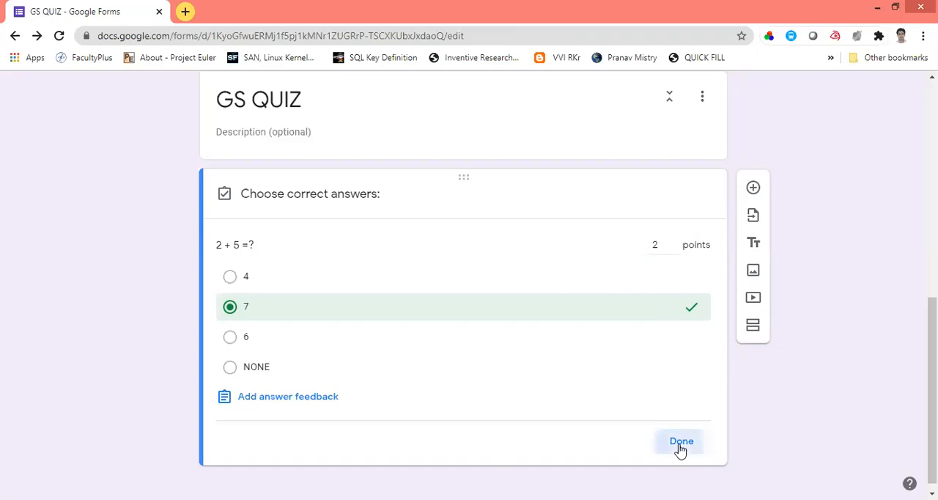
# Step: Add a question reading "CORONA = ?" below the "2 + 5 =?" question and set its type to Checkboxes
pyautogui.click(754, 189)
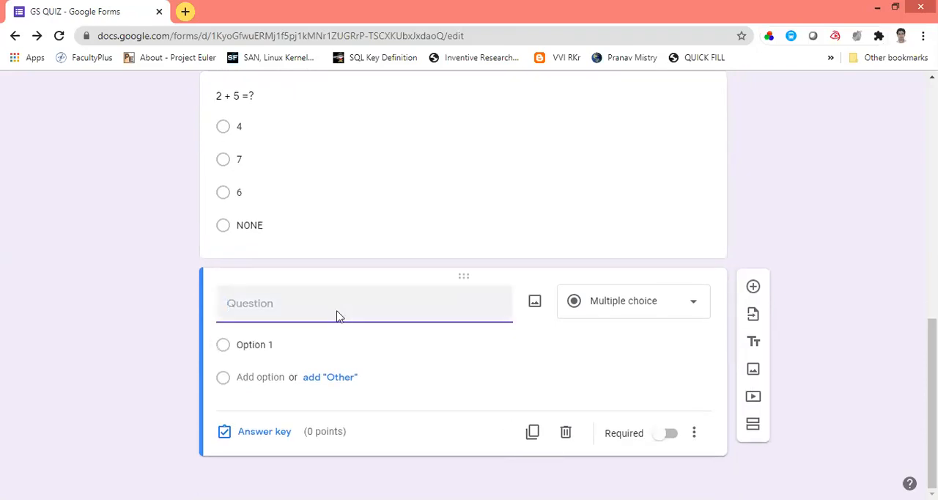
pyautogui.write('CORONA')
pyautogui.write('= ?')
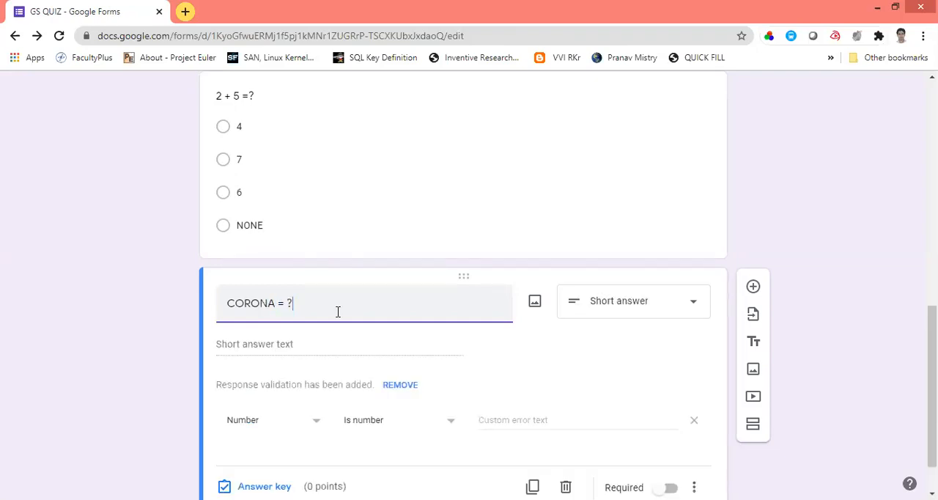
pyautogui.click(643, 311)
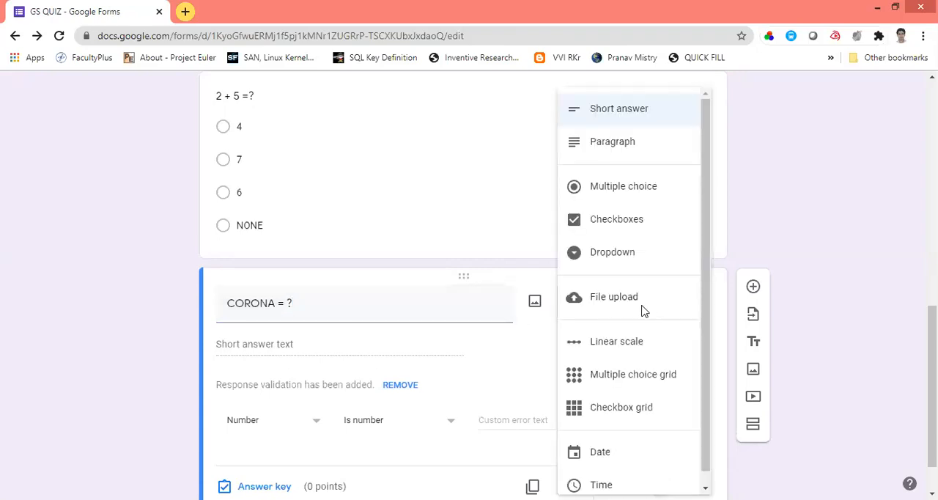
pyautogui.click(616, 221)
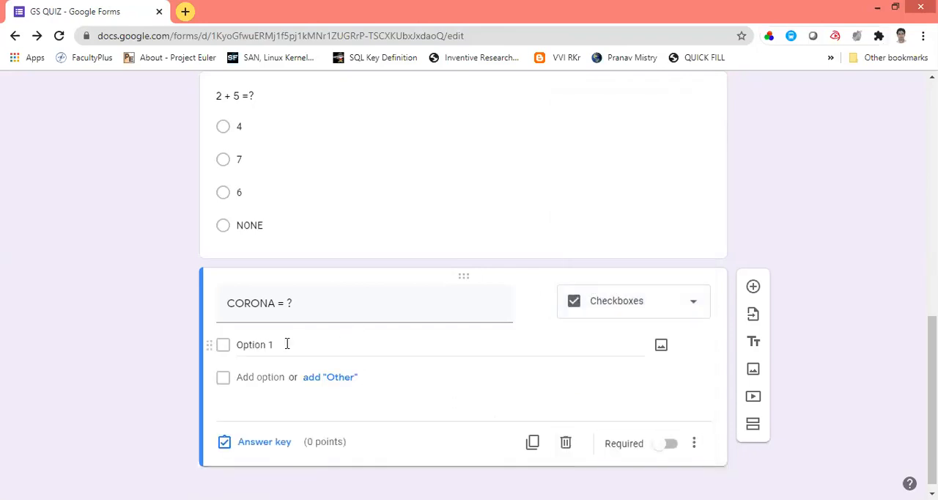
# Step: Enter "Bacteria" and "Virus" as the options of the "CORONA = ?" question
pyautogui.click(286, 345)
pyautogui.write('Bacteria')
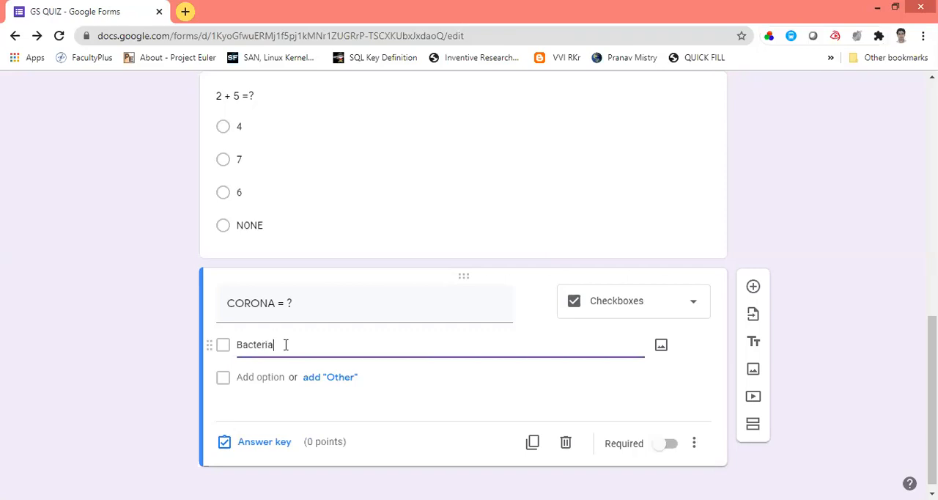
pyautogui.click(261, 376)
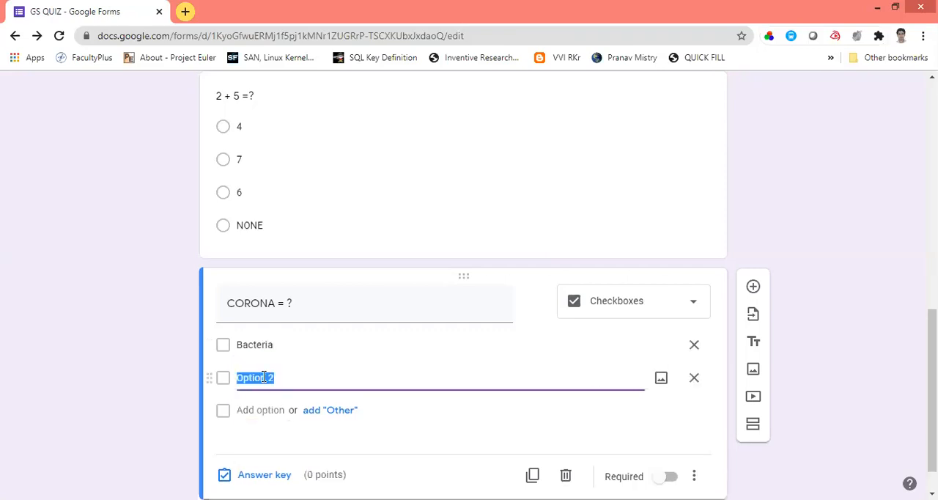
pyautogui.write('Virus')
pyautogui.click(148, 391)
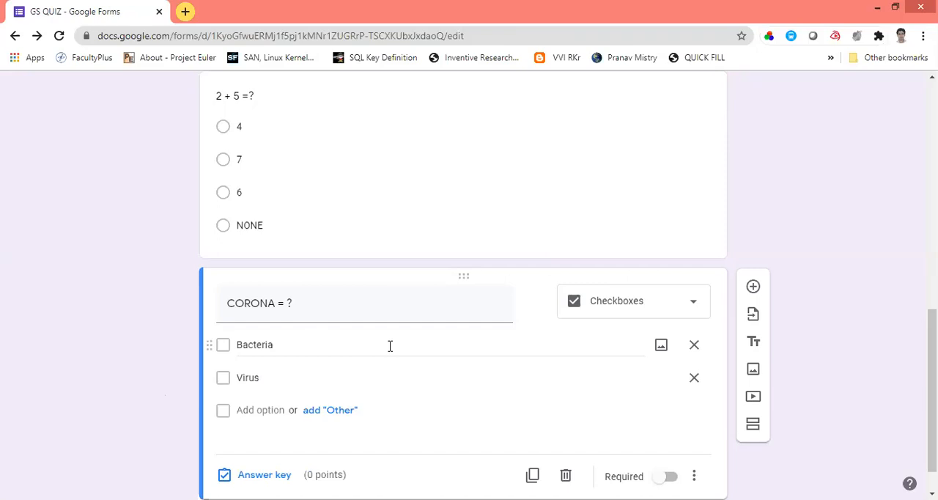
# Step: Set Virus as the correct answer of the "CORONA = ?" question and assign it 3 points
pyautogui.scroll(-1, 704, 359)
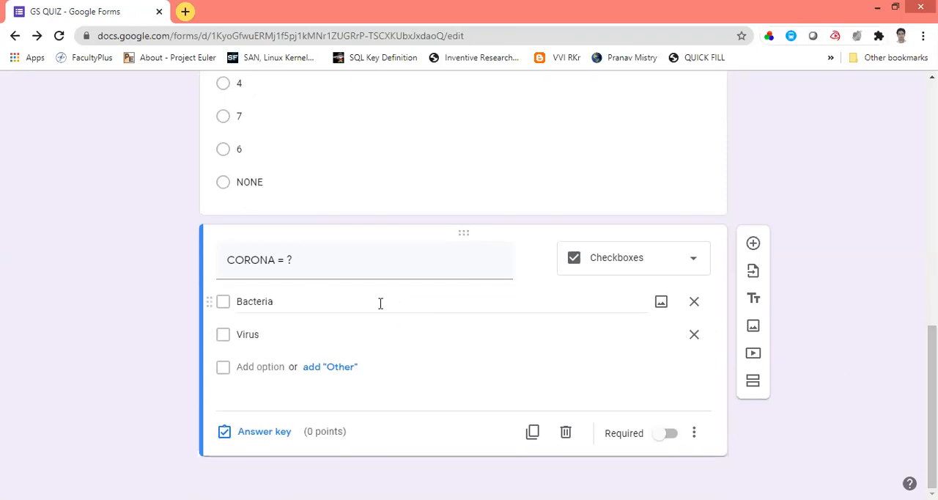
pyautogui.click(226, 430)
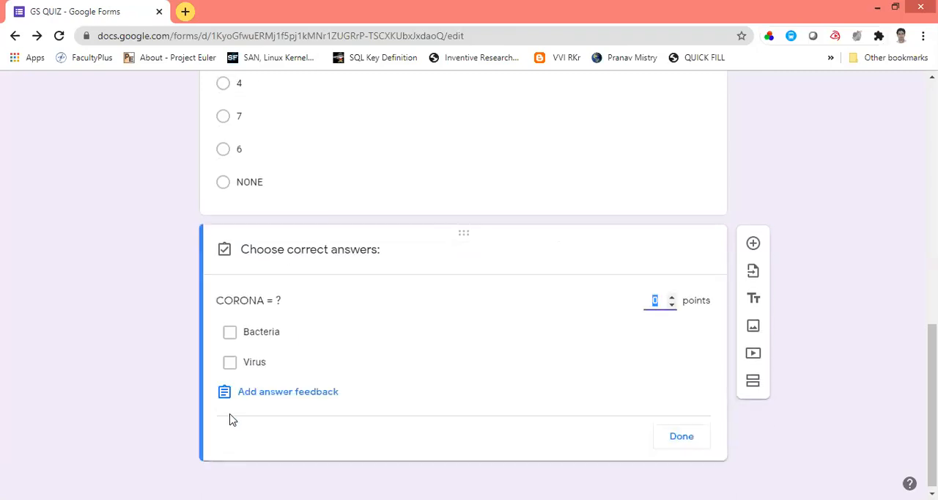
pyautogui.click(230, 363)
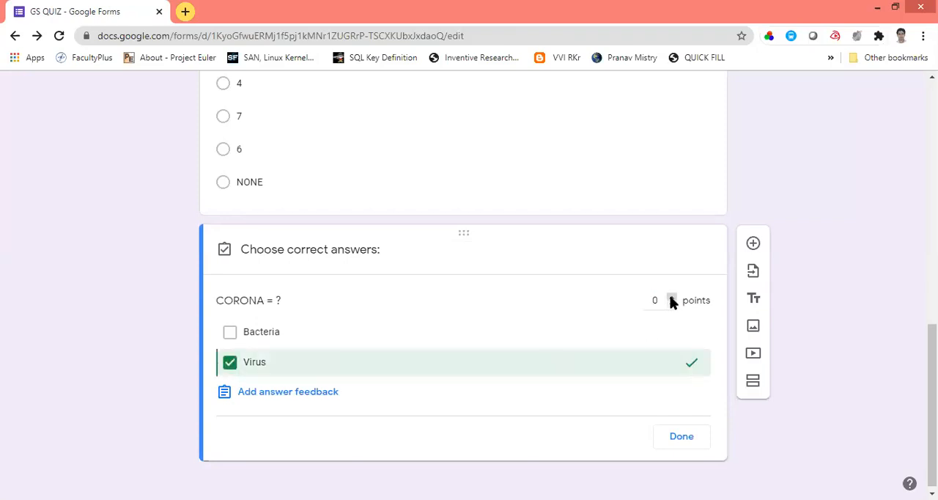
pyautogui.click(673, 299)
pyautogui.click(675, 445)
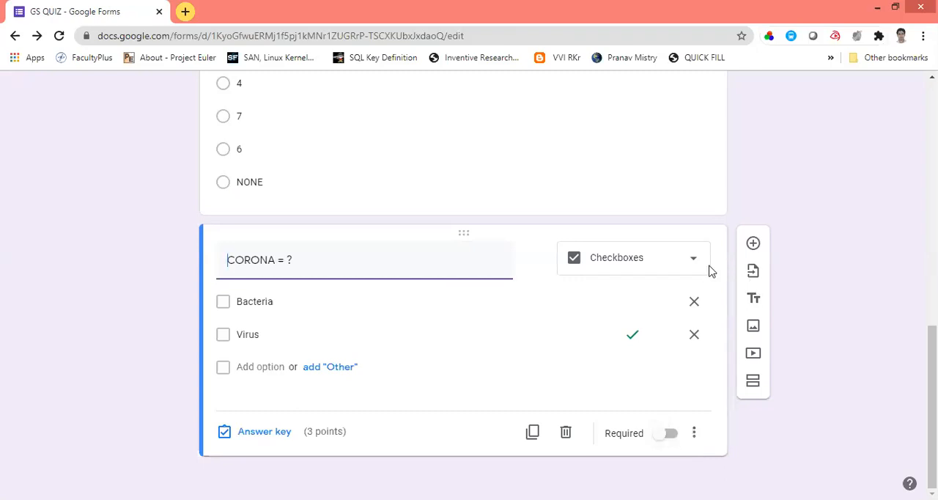
# Step: Add a question reading "SELECT YOUR CITY" below the "CORONA = ?" question and set its type to Dropdown
pyautogui.click(753, 245)
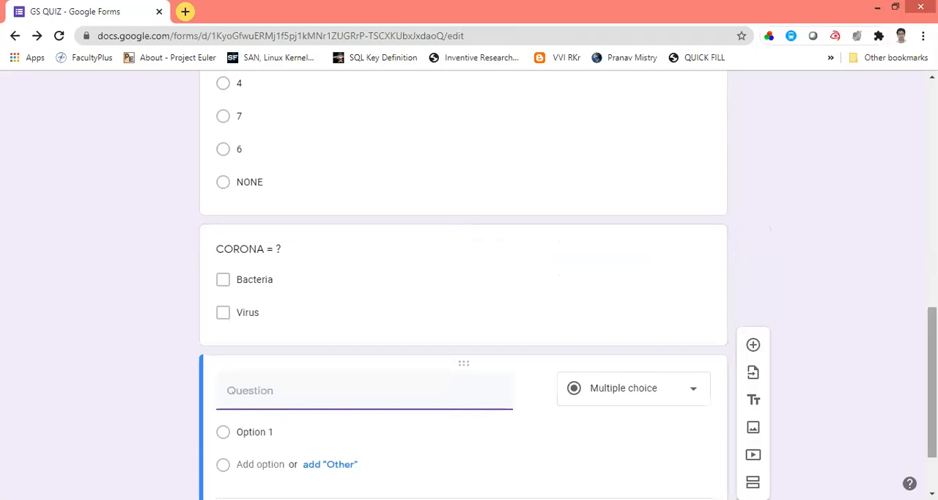
pyautogui.write('SELE')
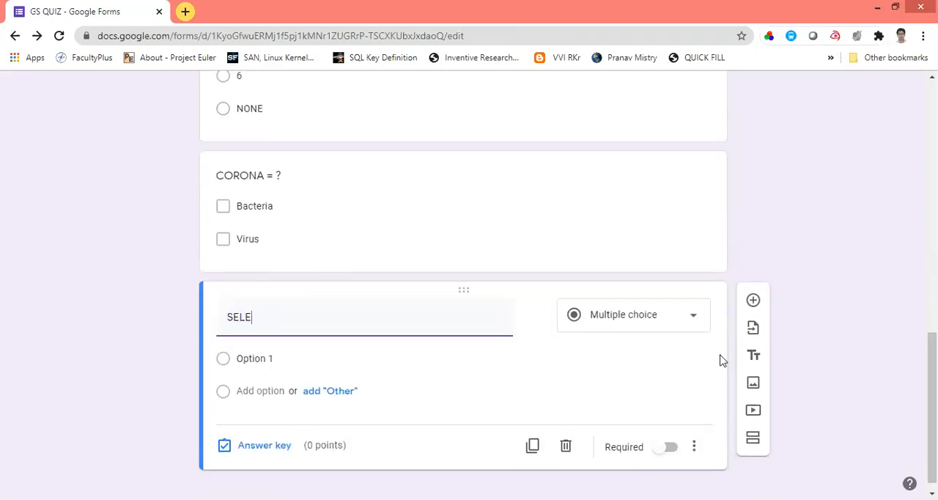
pyautogui.write('CT YOUR CITY')
pyautogui.click(693, 321)
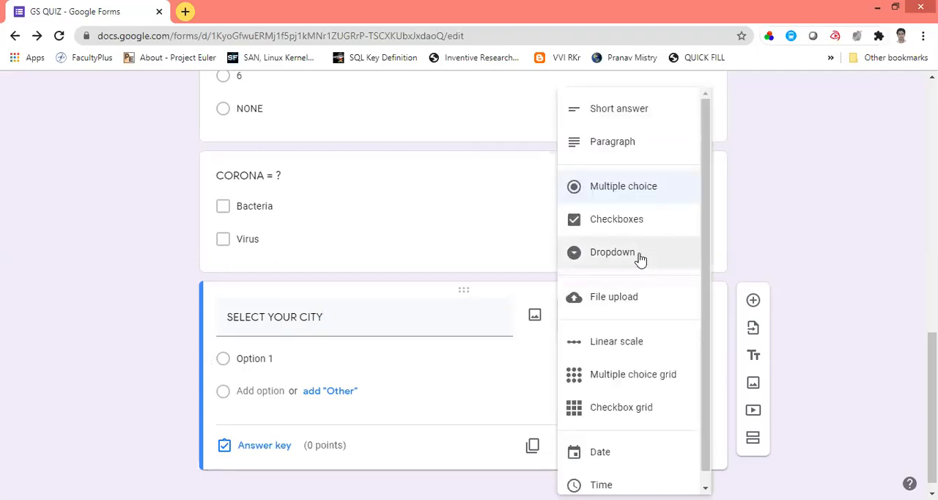
pyautogui.click(613, 252)
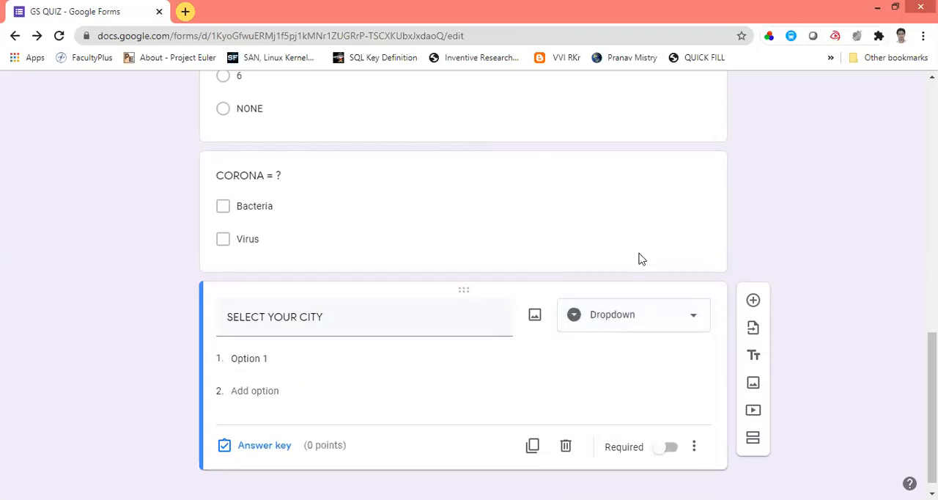
# Step: Enter BHOPAL, KOLKATA and MUMBAI as the options of the "SELECT YOUR CITY" question
pyautogui.click(267, 360)
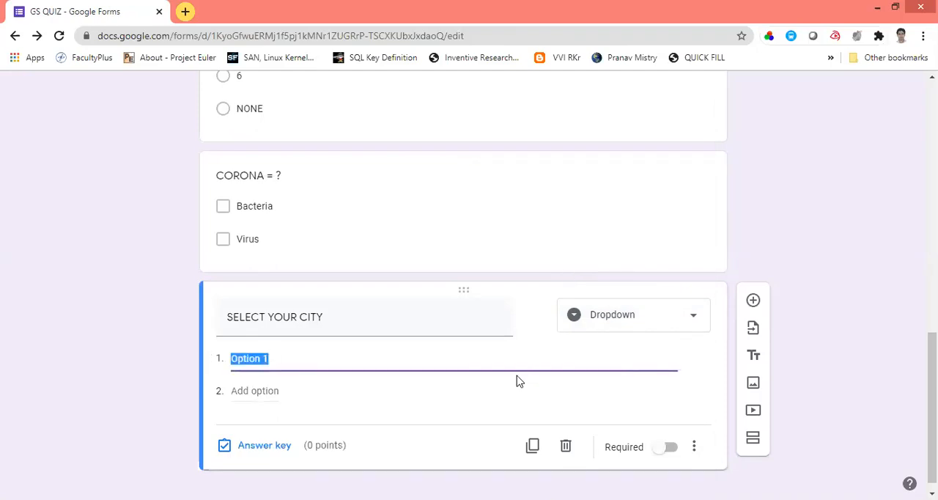
pyautogui.write('BHOPAL')
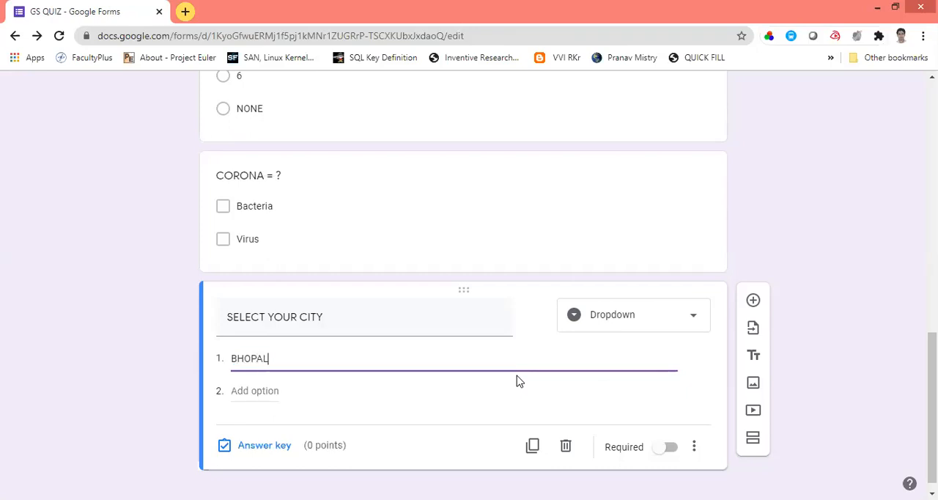
pyautogui.click(271, 393)
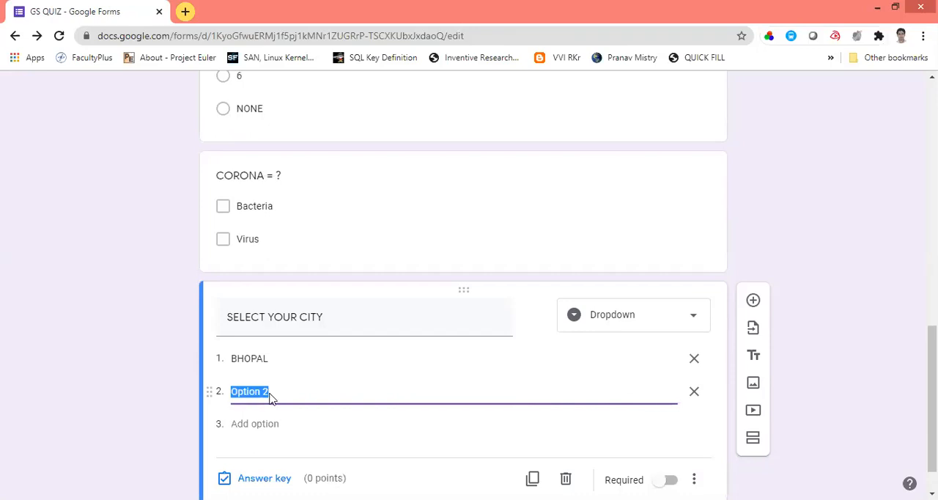
pyautogui.write('KOLKATA')
pyautogui.click(250, 423)
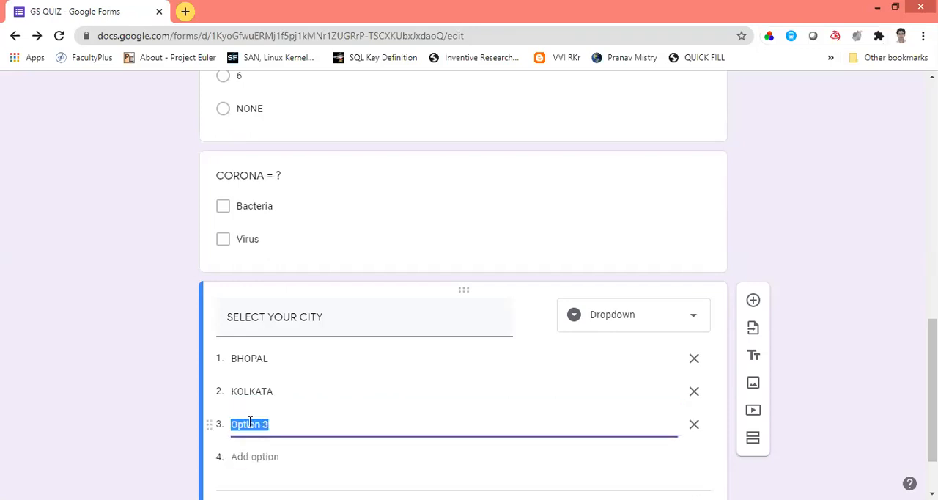
pyautogui.write('B')
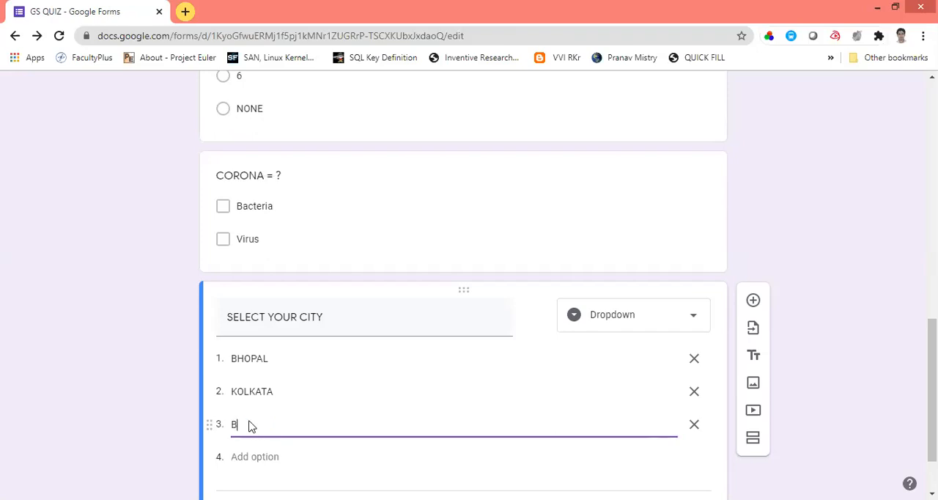
pyautogui.write('MUMBAI')
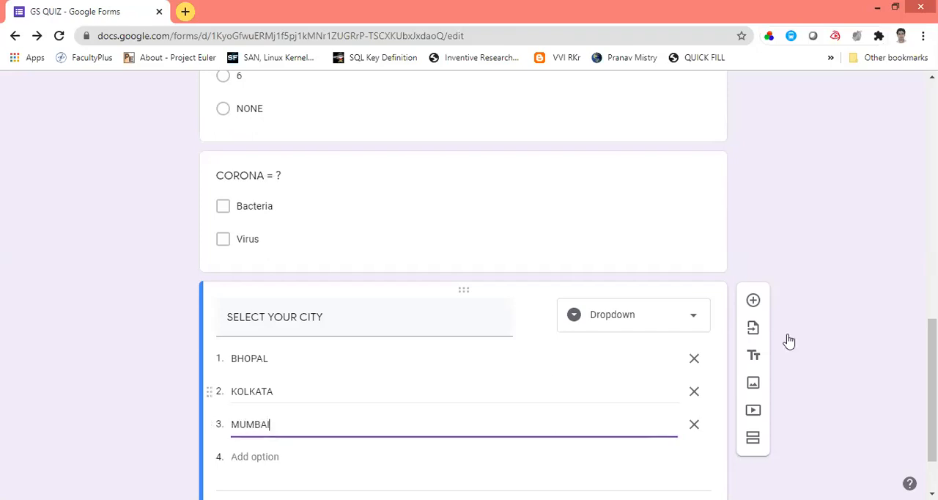
pyautogui.click(887, 355)
pyautogui.scroll(-2, 568, 285)
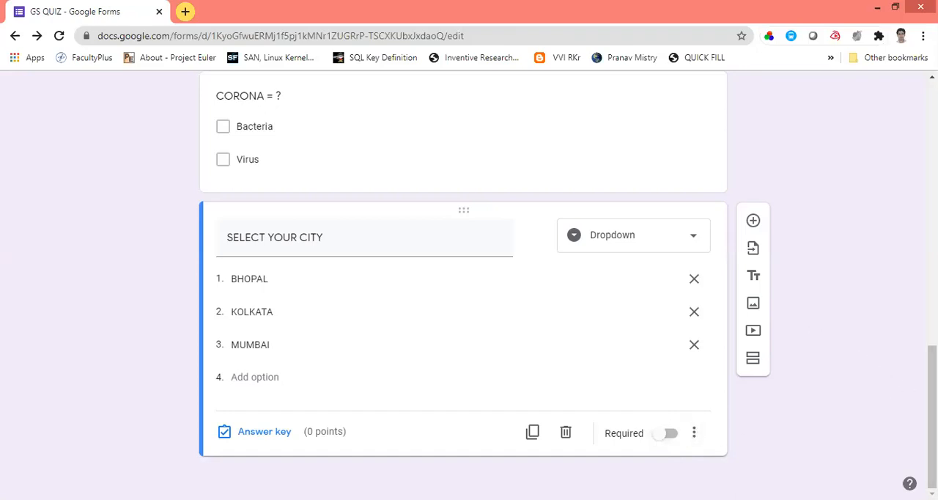
# Step: Preview the form, fill in the student's name and roll number, and continue to the GS QUIZ section
pyautogui.scroll(6, 915, 235)
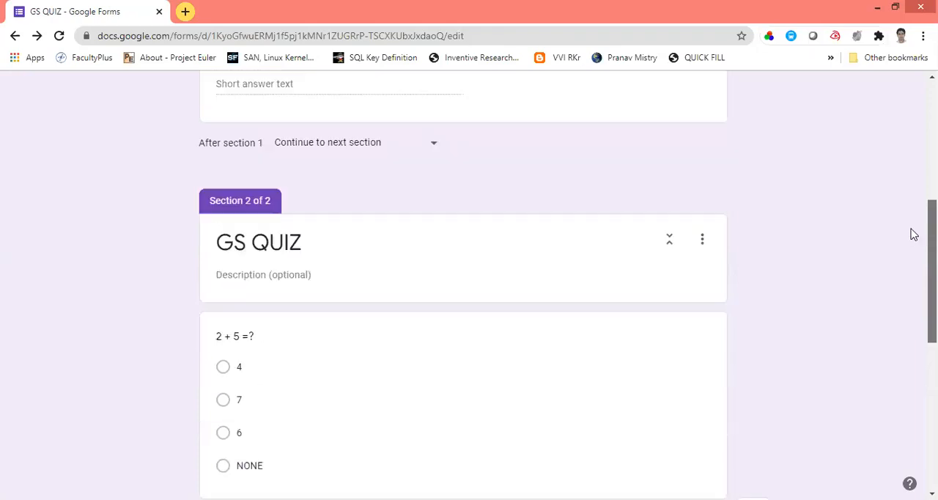
pyautogui.scroll(5, 909, 213)
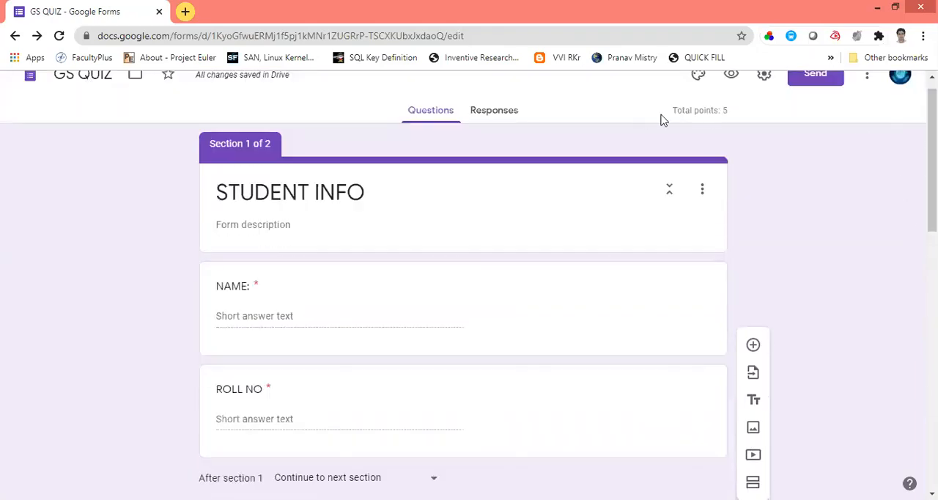
pyautogui.click(731, 79)
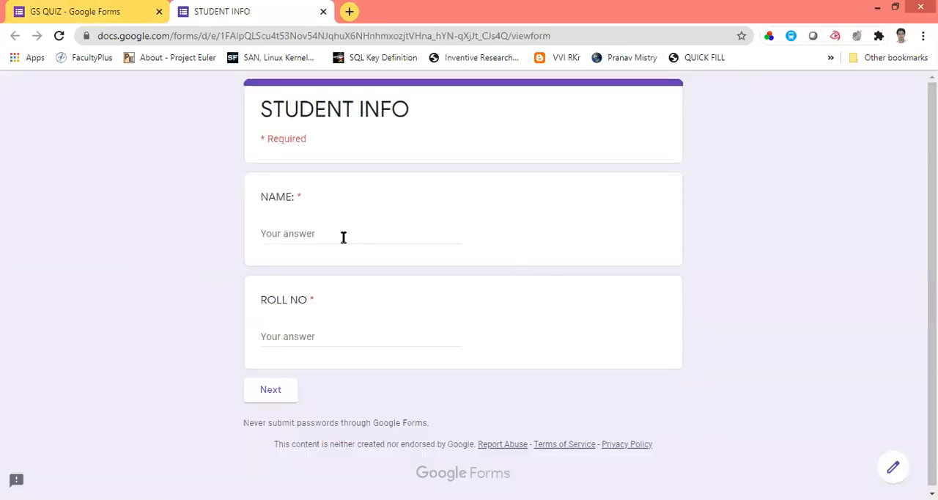
pyautogui.click(344, 238)
pyautogui.write('rkr')
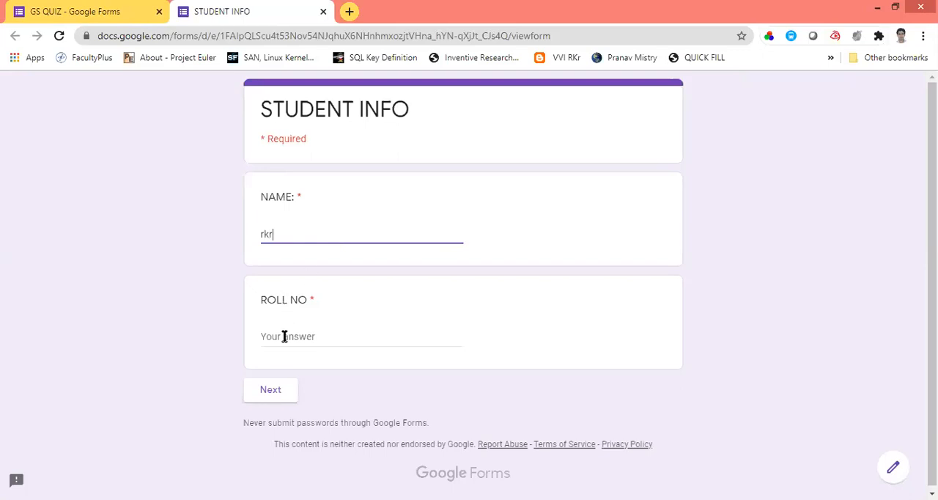
pyautogui.click(285, 336)
pyautogui.write('18')
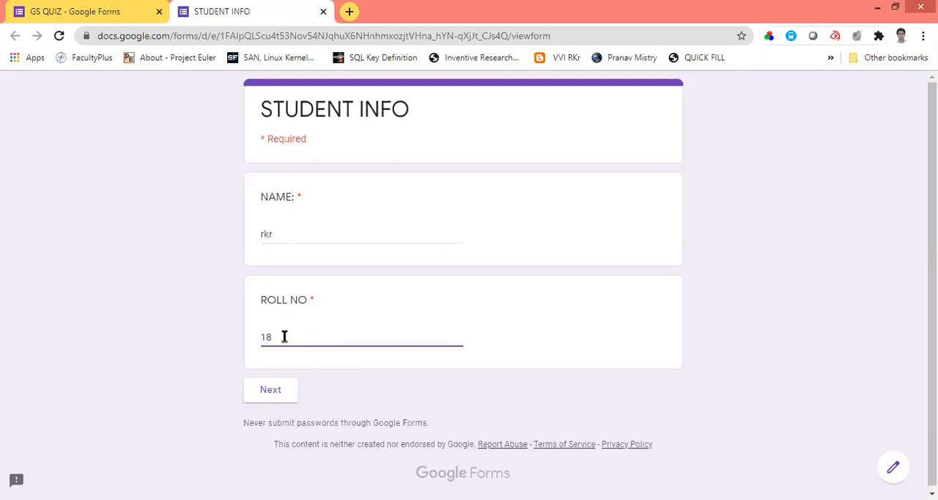
pyautogui.write('038C0405')
pyautogui.click(283, 392)
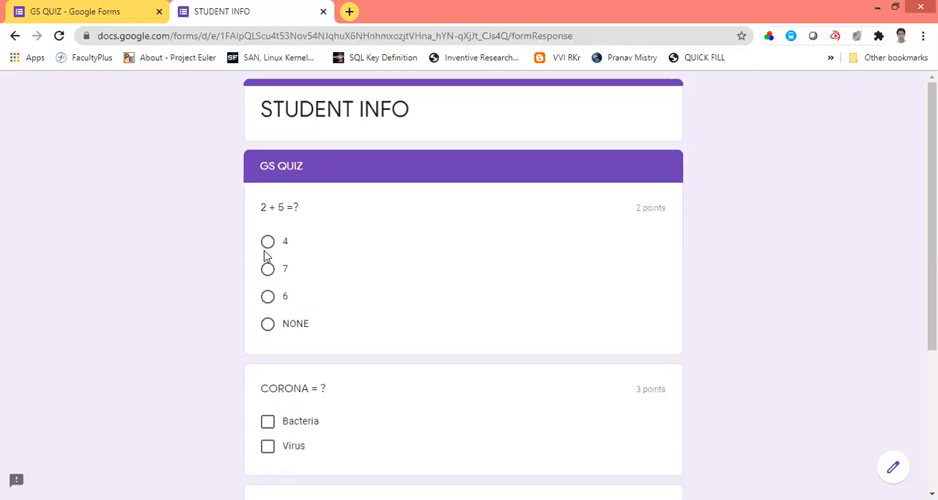
# Step: Test the previewed quiz by answering 7 and Virus and viewing the city choices, and close the preview without submitting
pyautogui.click(268, 270)
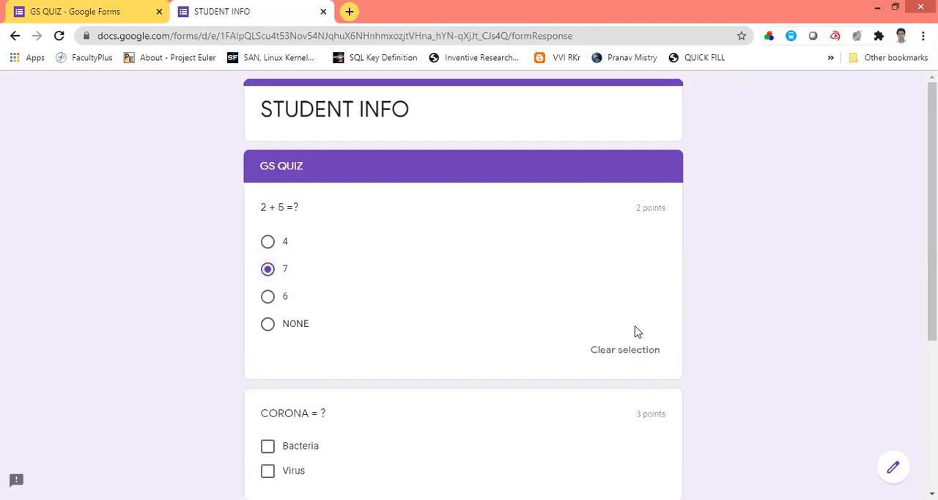
pyautogui.scroll(-3, 515, 356)
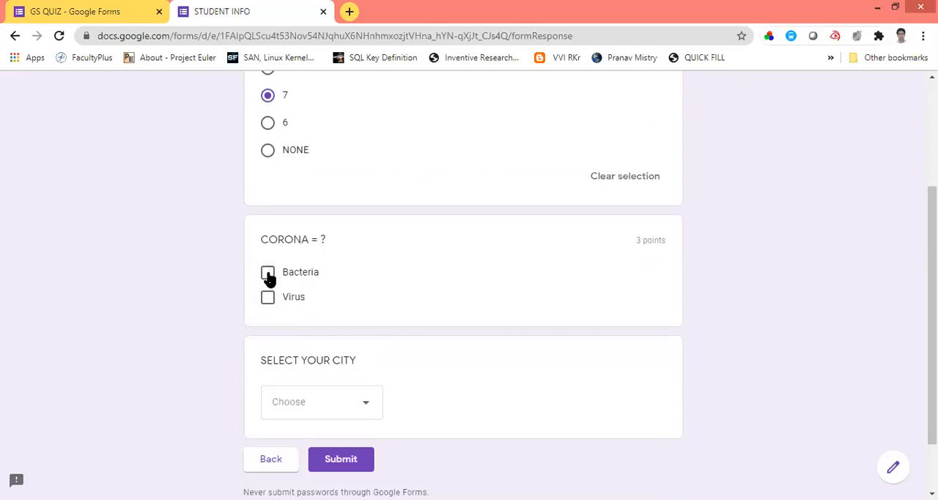
pyautogui.click(267, 298)
pyautogui.click(368, 407)
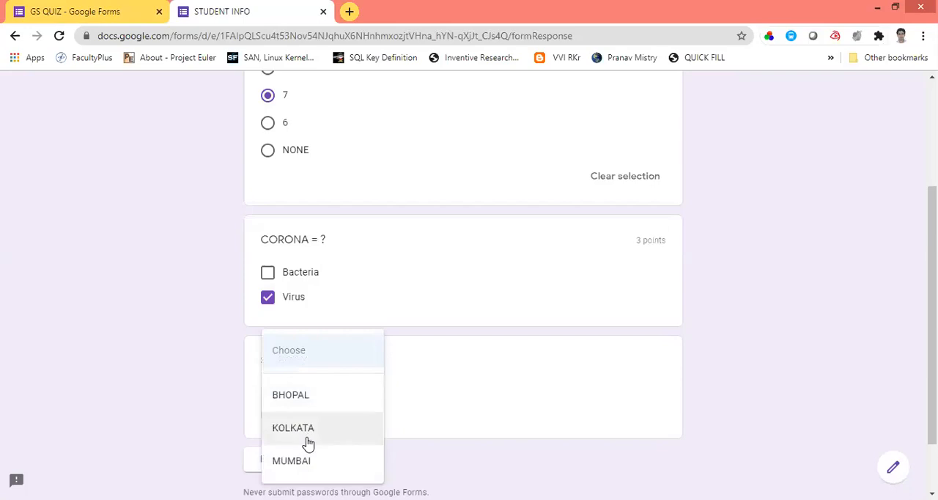
pyautogui.click(474, 377)
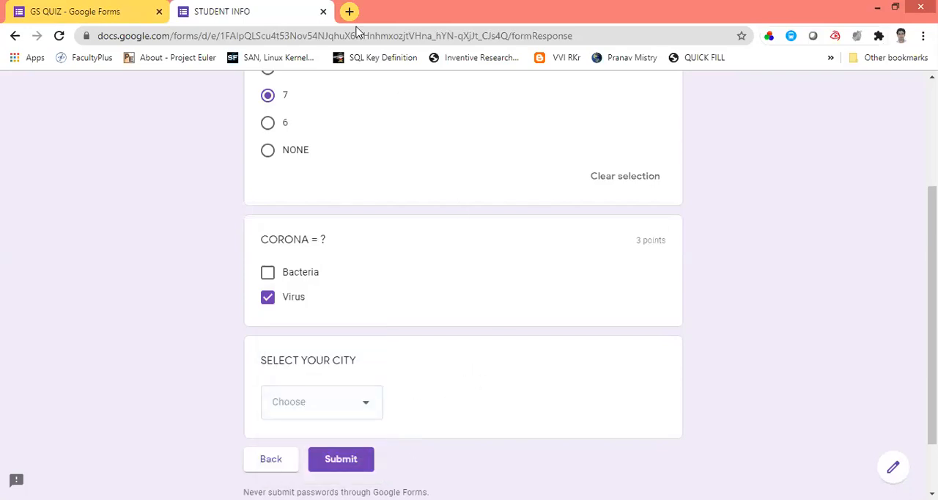
pyautogui.click(323, 12)
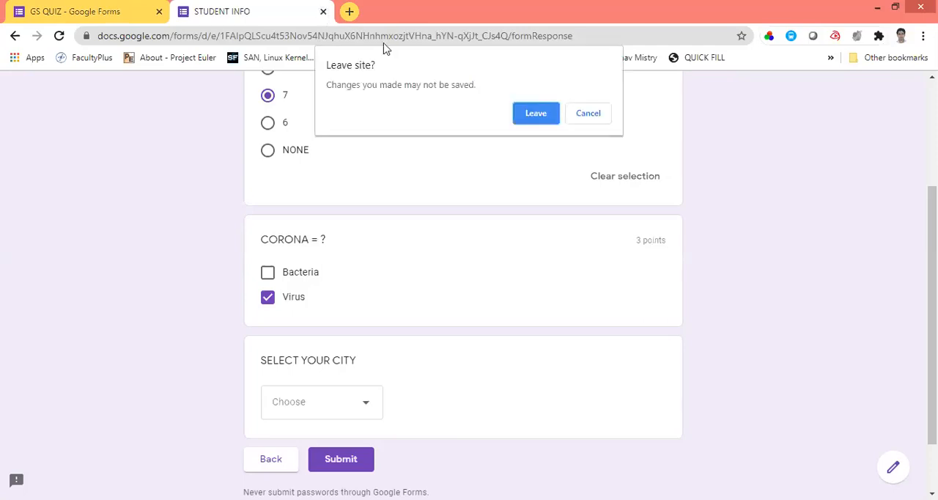
pyautogui.click(533, 115)
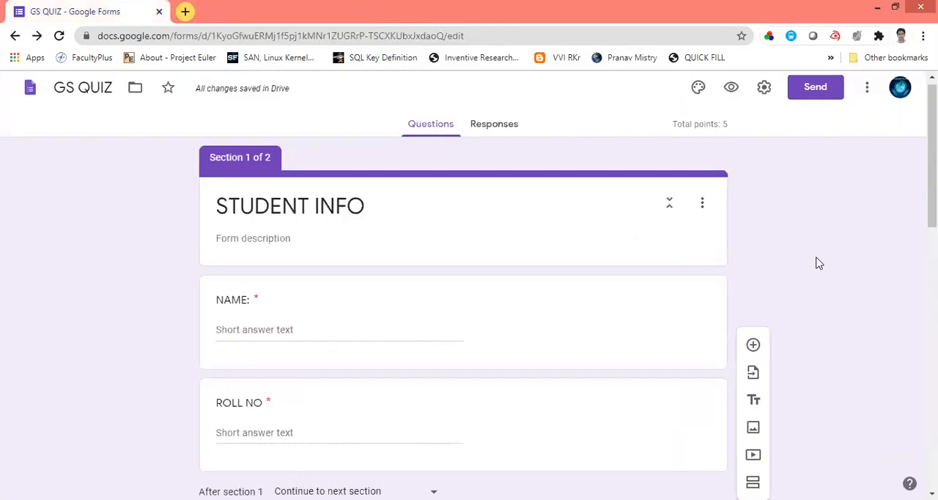
# Step: Find the Timify.me timer among the Forms add-ons in the G Suite Marketplace and start installing it
pyautogui.scroll(-6, 469, 285)
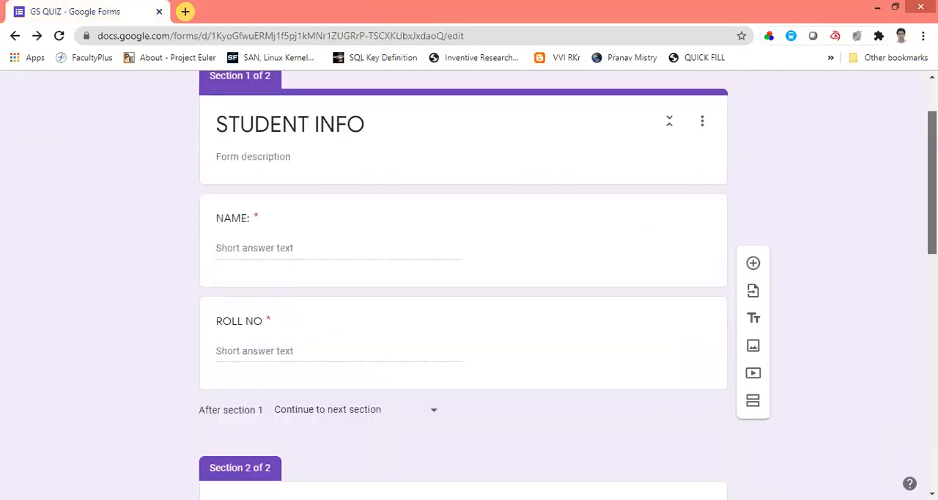
pyautogui.scroll(-4, 913, 408)
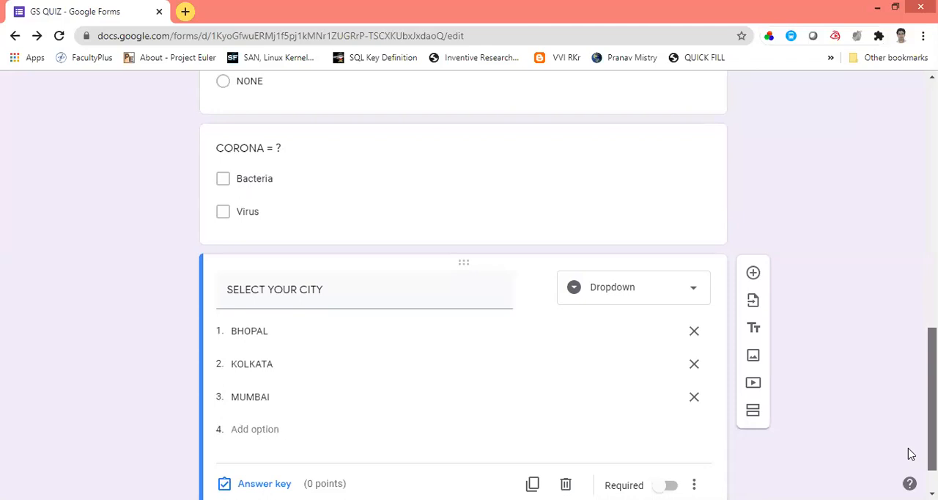
pyautogui.scroll(3, 906, 425)
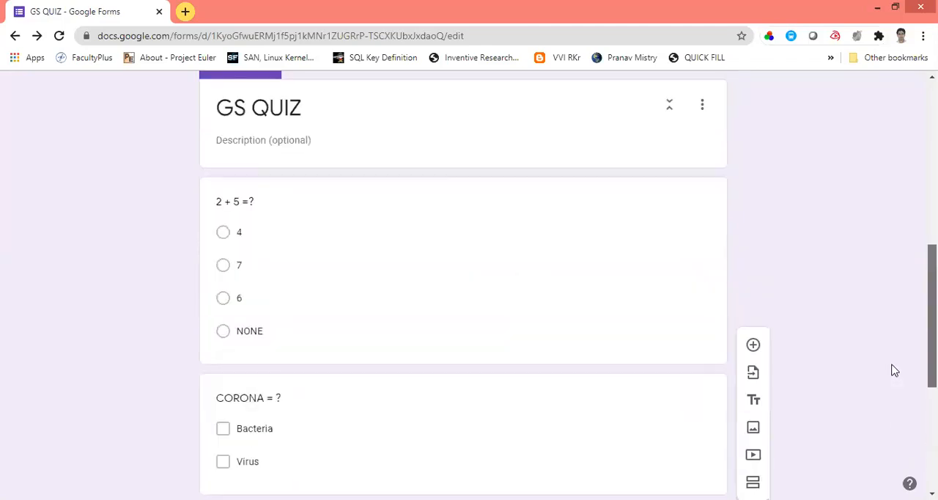
pyautogui.scroll(6, 874, 271)
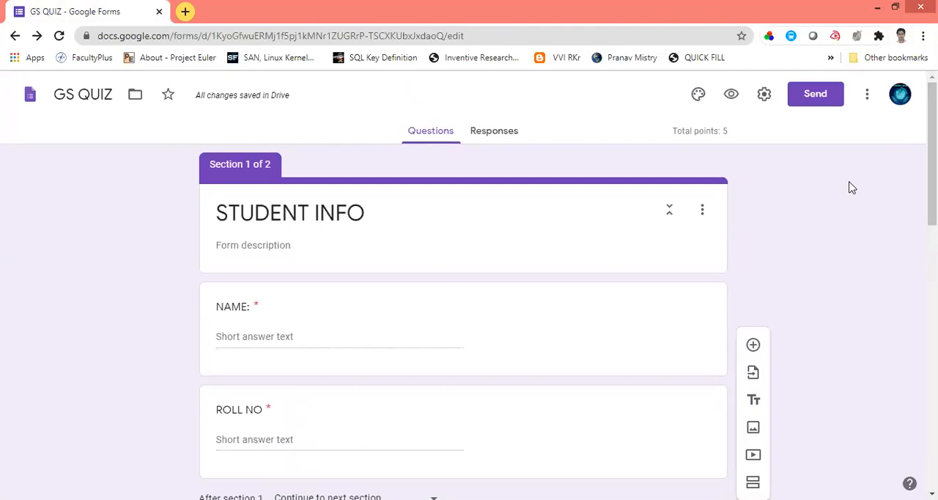
pyautogui.click(868, 95)
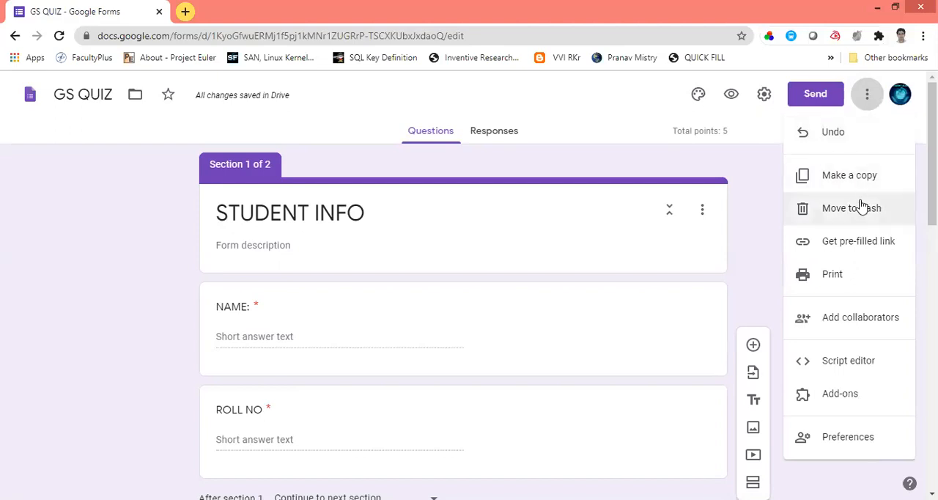
pyautogui.click(836, 394)
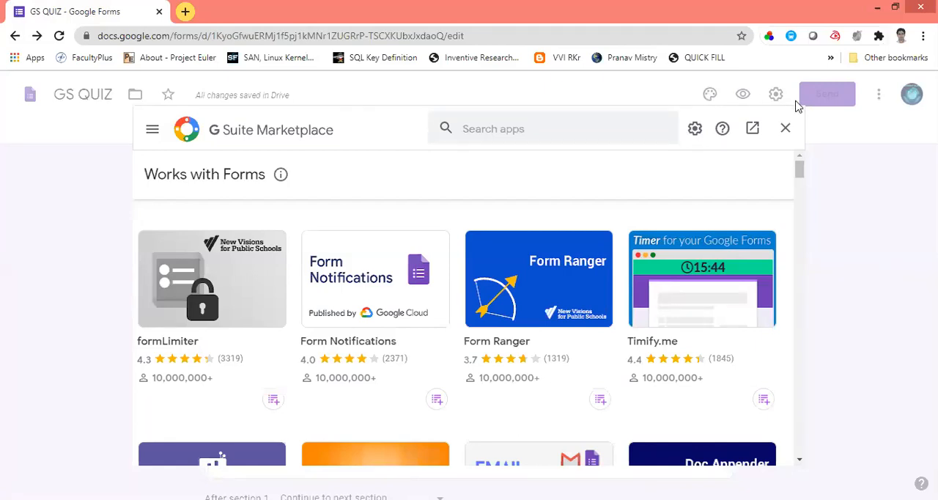
pyautogui.click(701, 279)
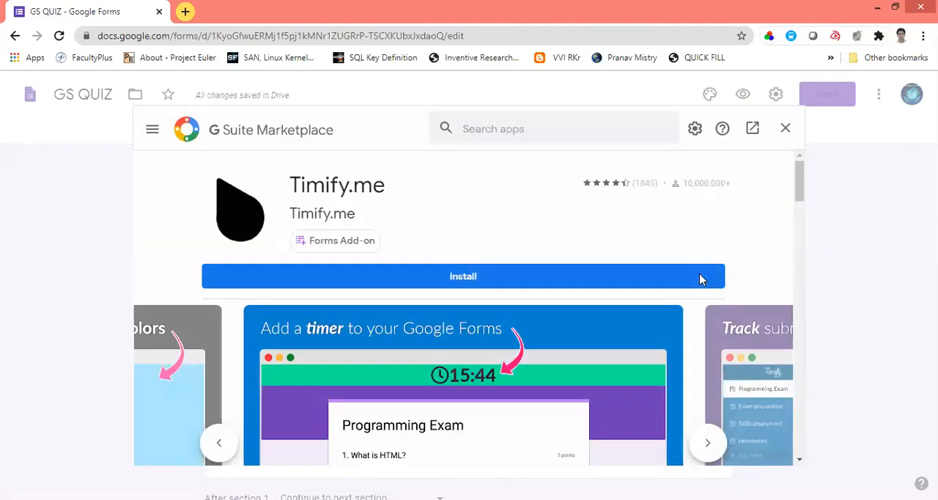
pyautogui.click(471, 278)
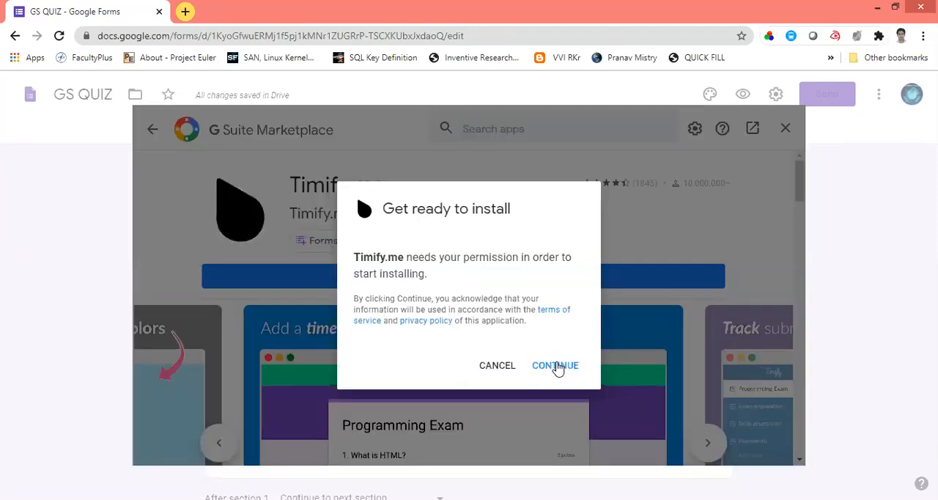